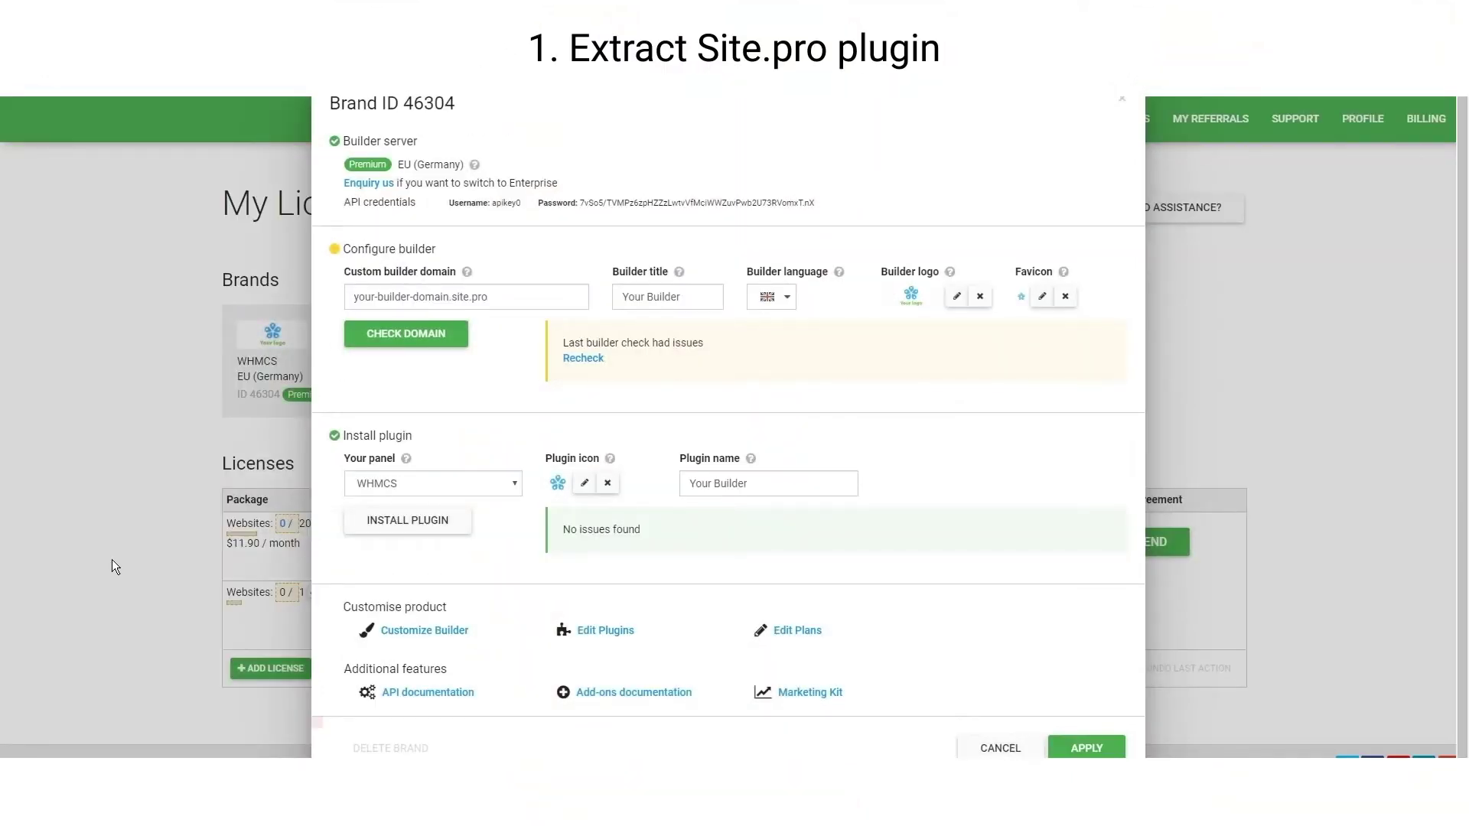
Open Site.pro's WHMCS plugin installation documentation from the Brand settings dialog
left_click(402, 527)
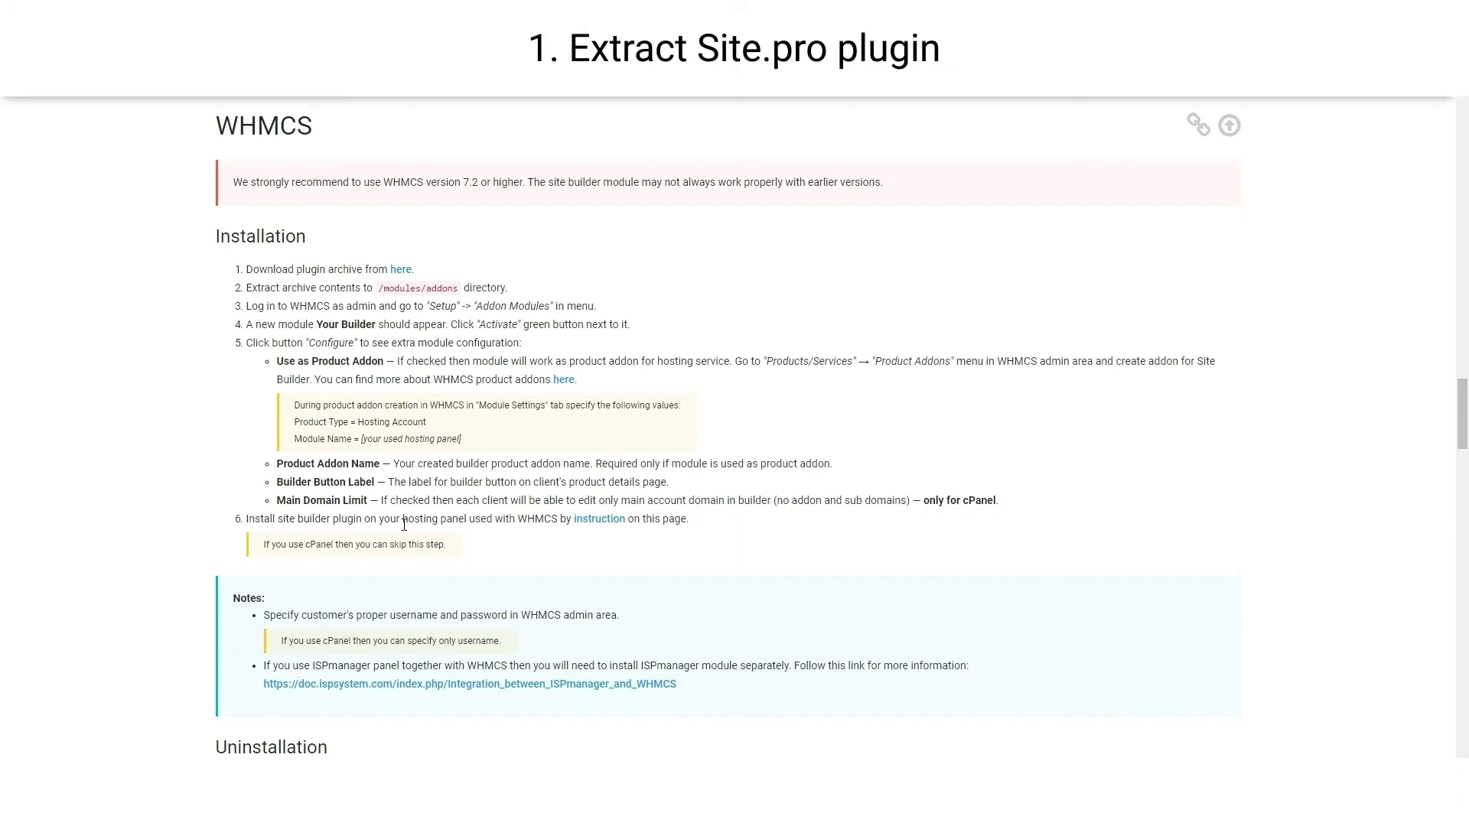
In /var/www/html/modules/addons, curl siteprobuilder.zip, unzip it, and chown siteprobuilder to www-data
left_click_drag(506, 291, 246, 292)
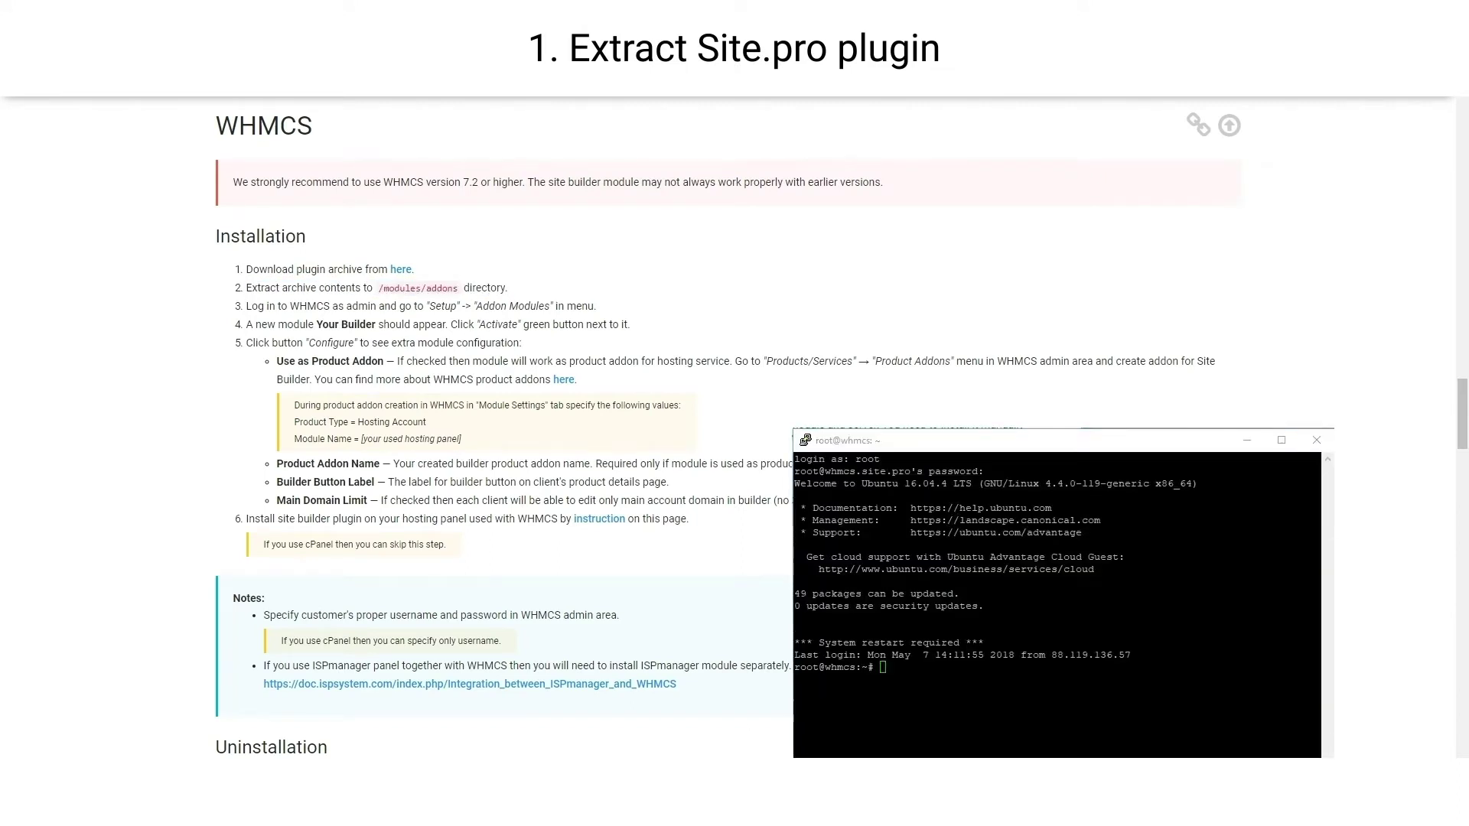
type("cd /var/www/html/modules/addons")
key("Return")
type("curl -s -o siteprobuilder.zip http://update.site.pro/For-Hostings/My-Licenses/Licenses/installer/eyJpZCI6IjQ2MzA0IiwidXNlcklkIjoiOTM5NjUiLCJzYWx0IjoiODg5ZjRkZmEifQ2/WHMCS/plugin")
key("Return")
type("unzip siteprobuilder.zip")
key("Return")
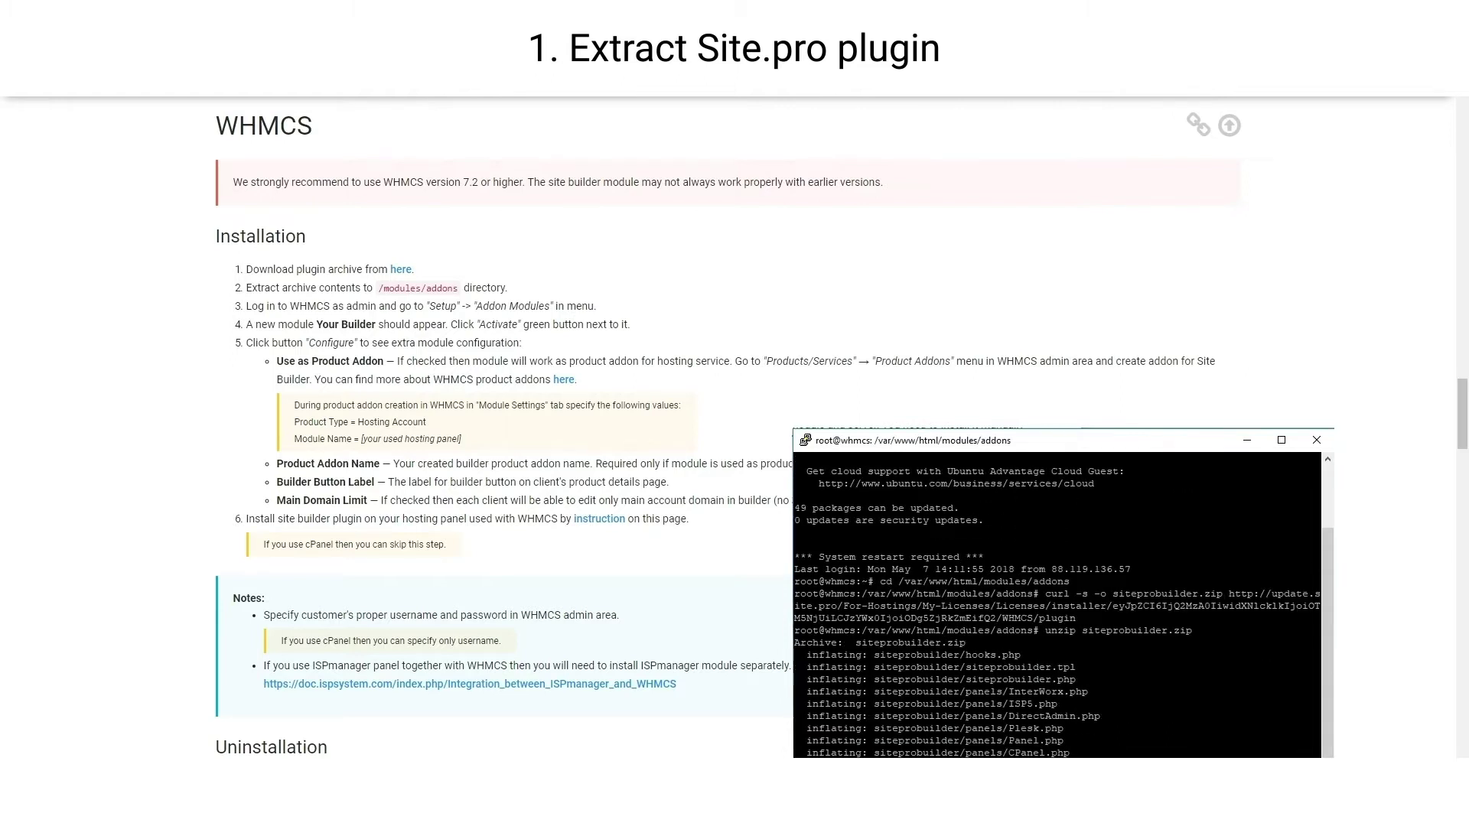
type("chown -R www-data:www-data siteprobuilder")
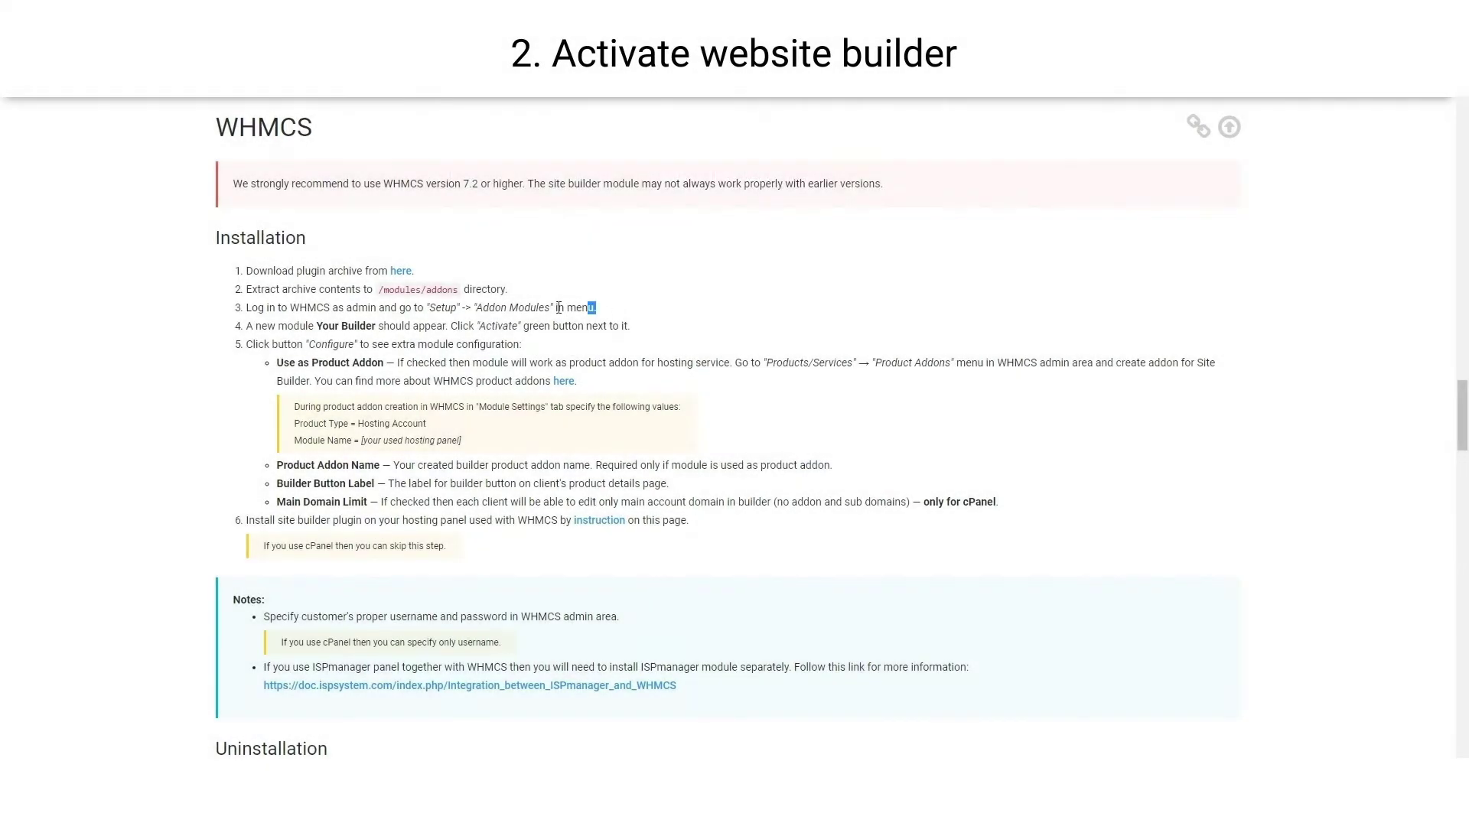
Activate the Your Builder module (version 3.5.0) in WHMCS's Addon Modules list
left_click_drag(596, 307, 249, 308)
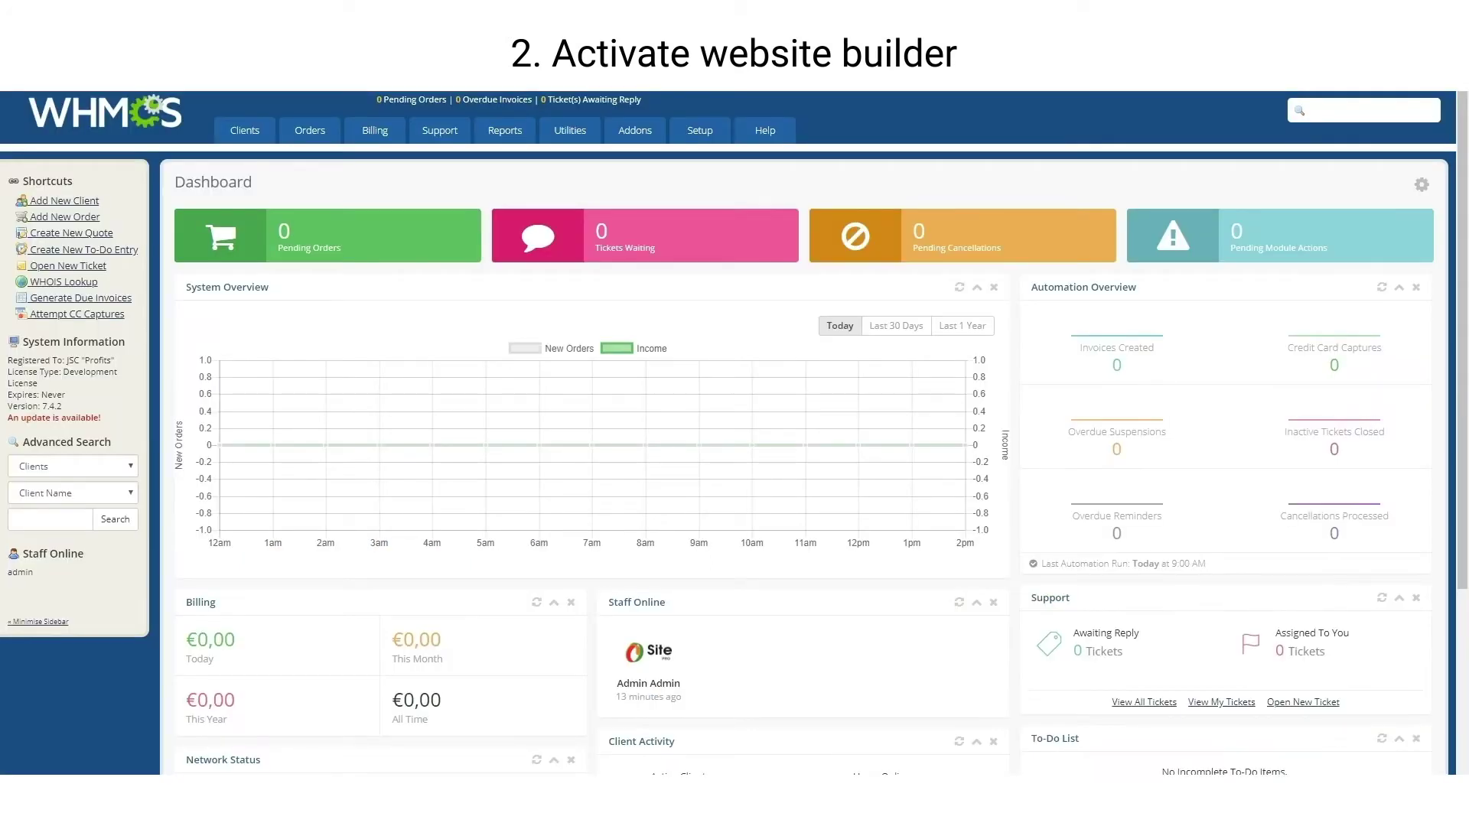
mouse_move(679, 126)
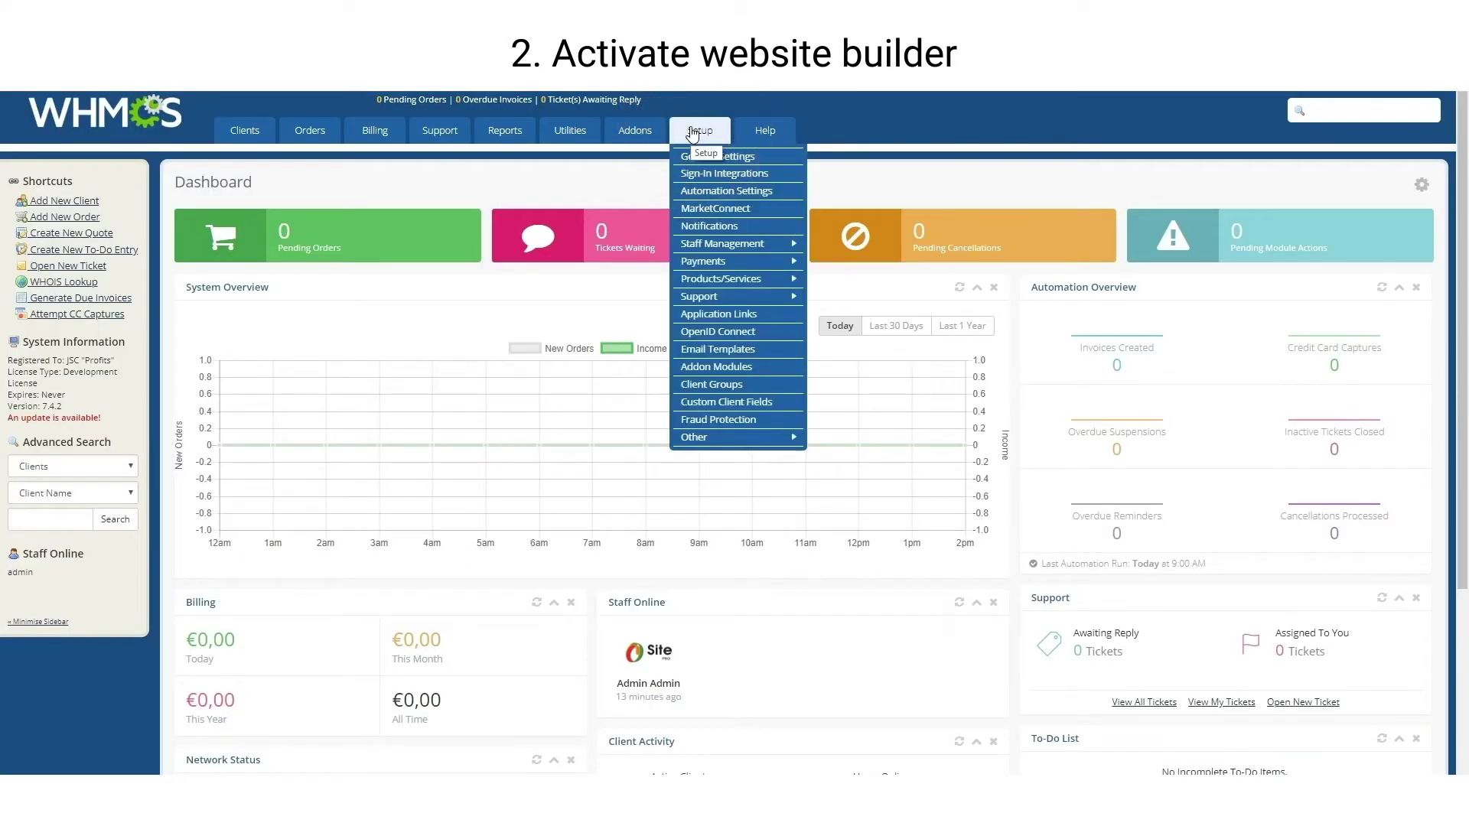
left_click(716, 367)
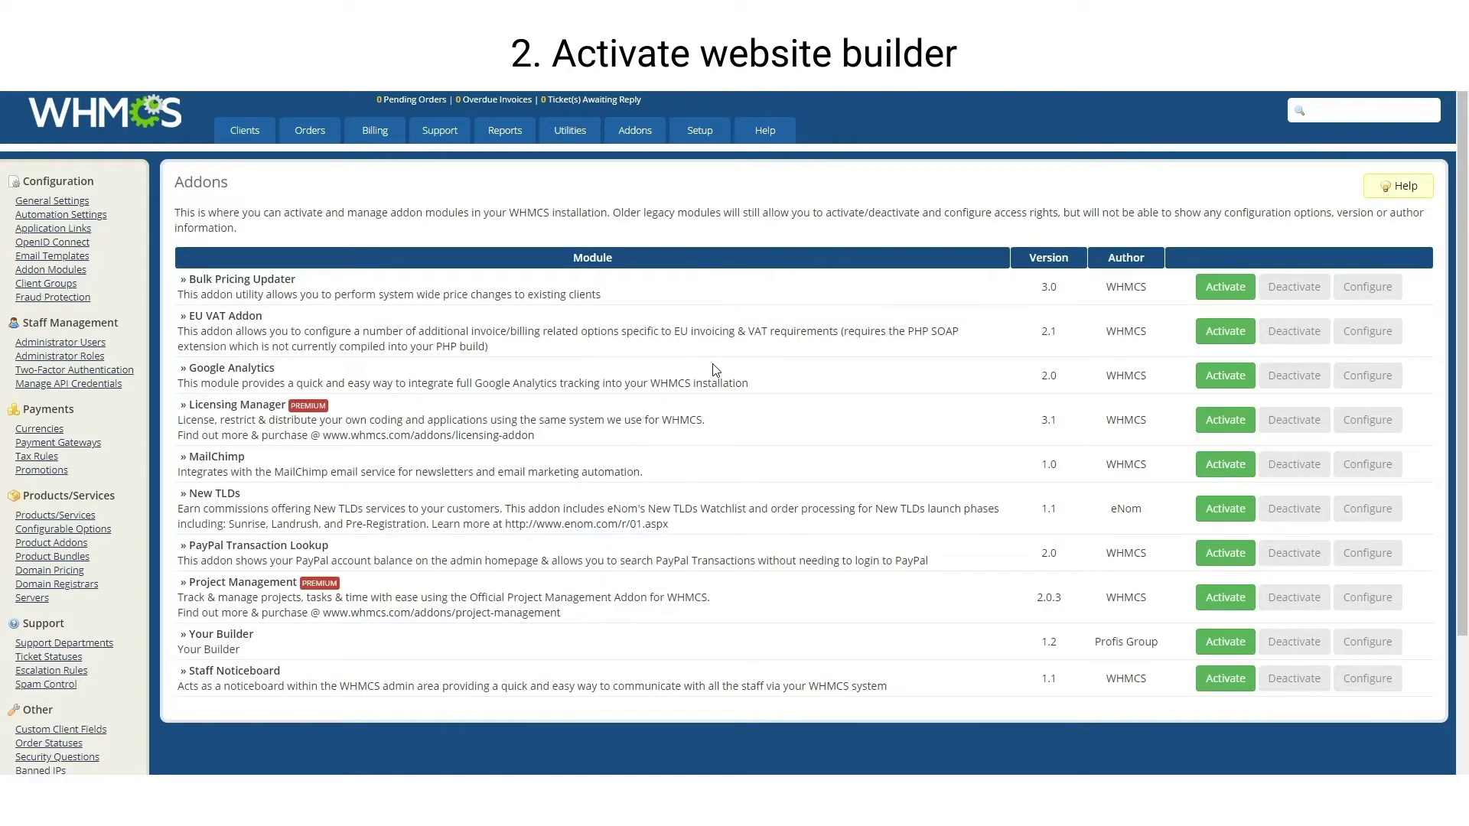
left_click(1224, 641)
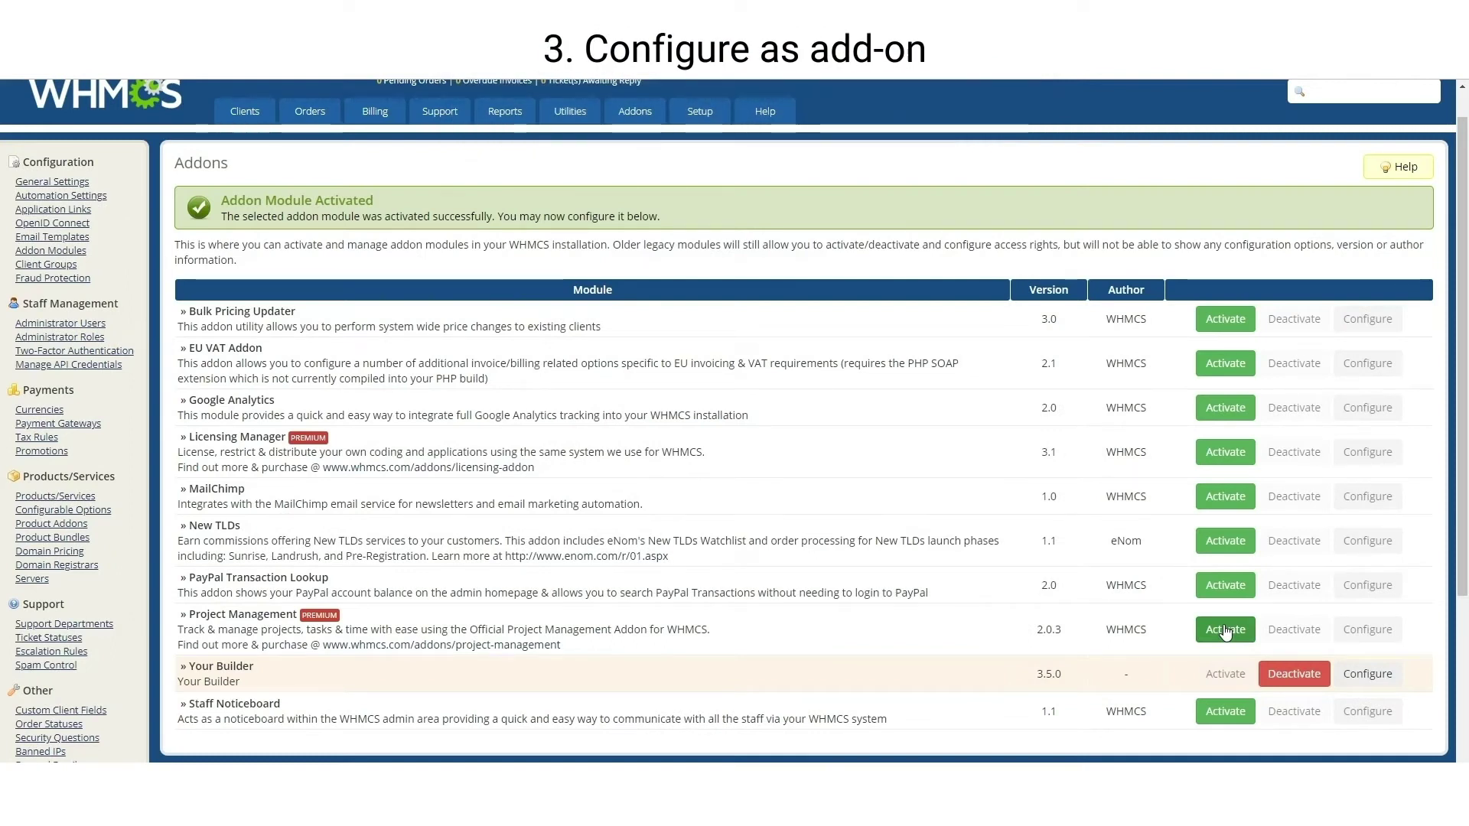
Tick Use as Product Addon in Your Builder's configuration and save the changes
left_click(1356, 680)
scroll(1358, 677, "down", 3)
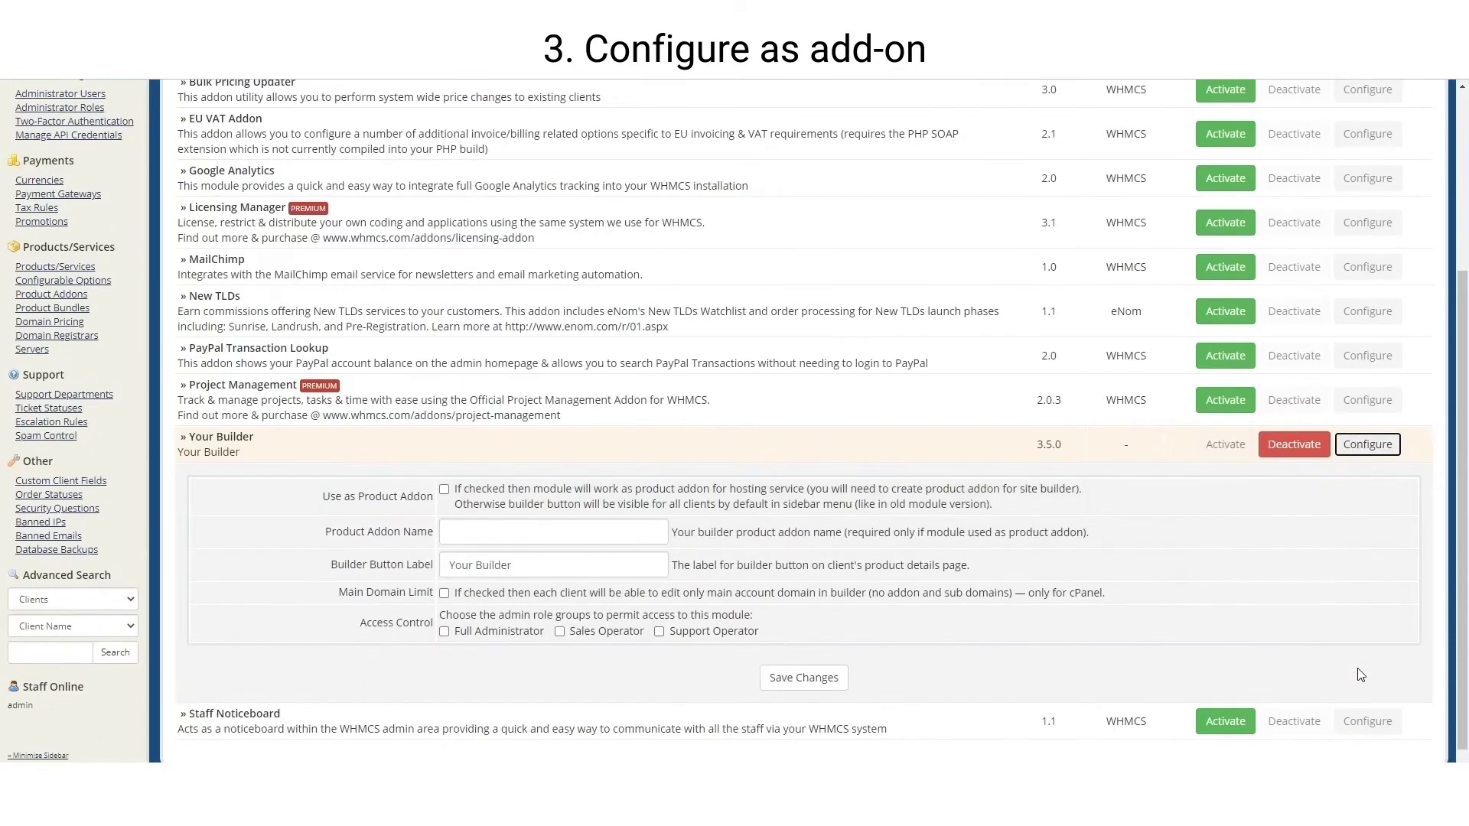
left_click(445, 490)
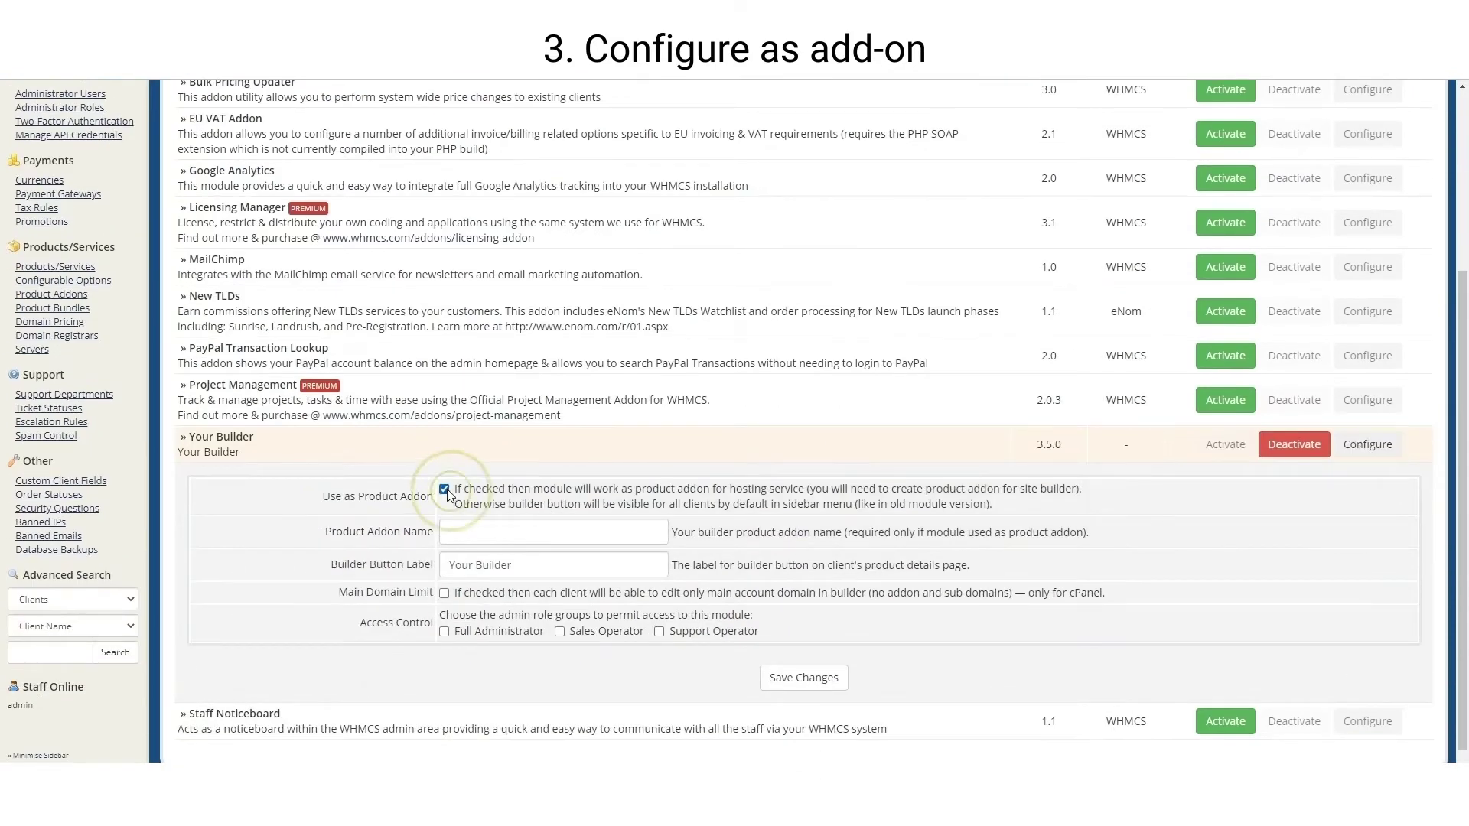
left_click(800, 682)
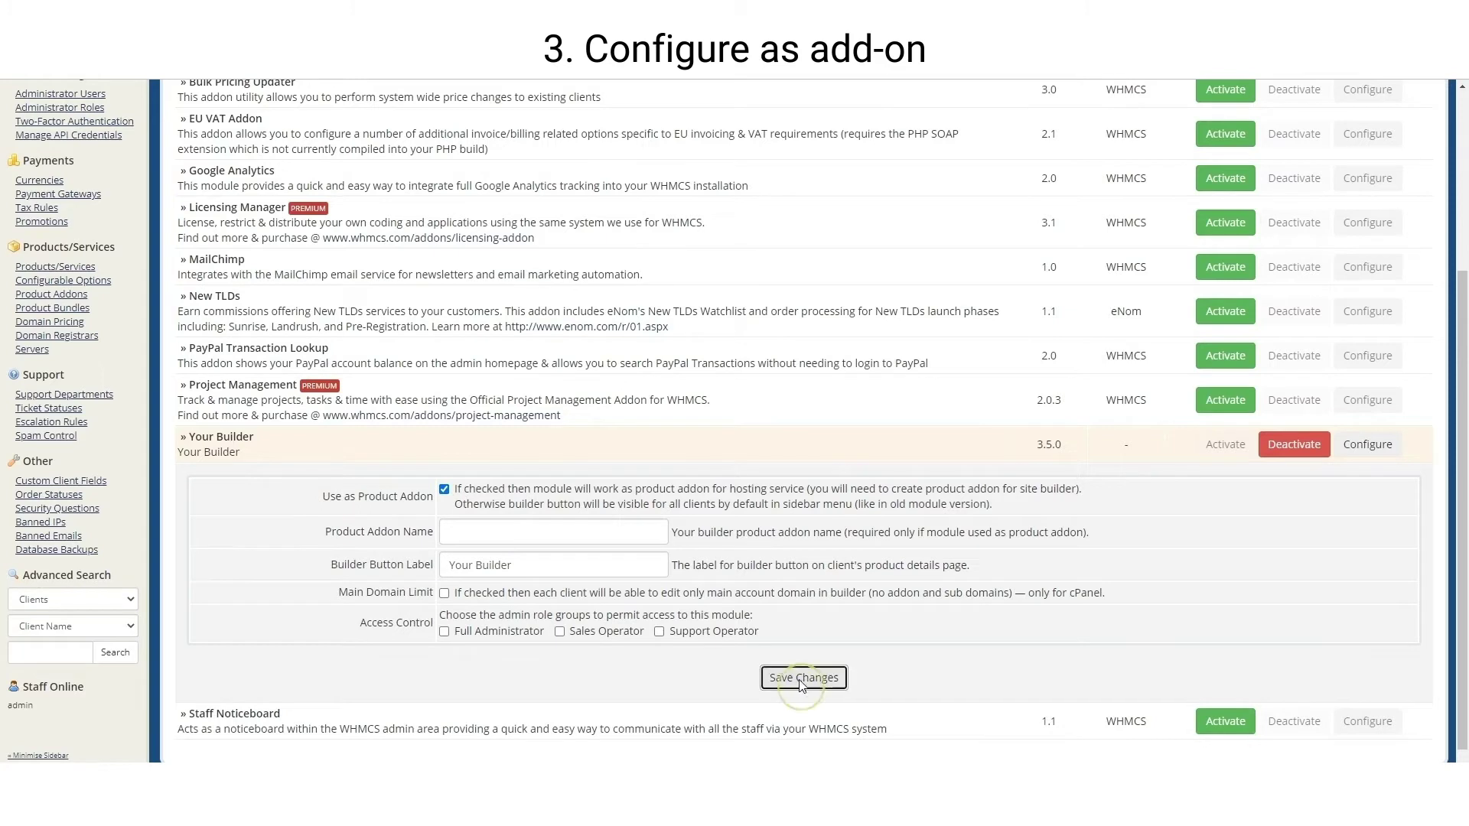
scroll(800, 686, "down", 1)
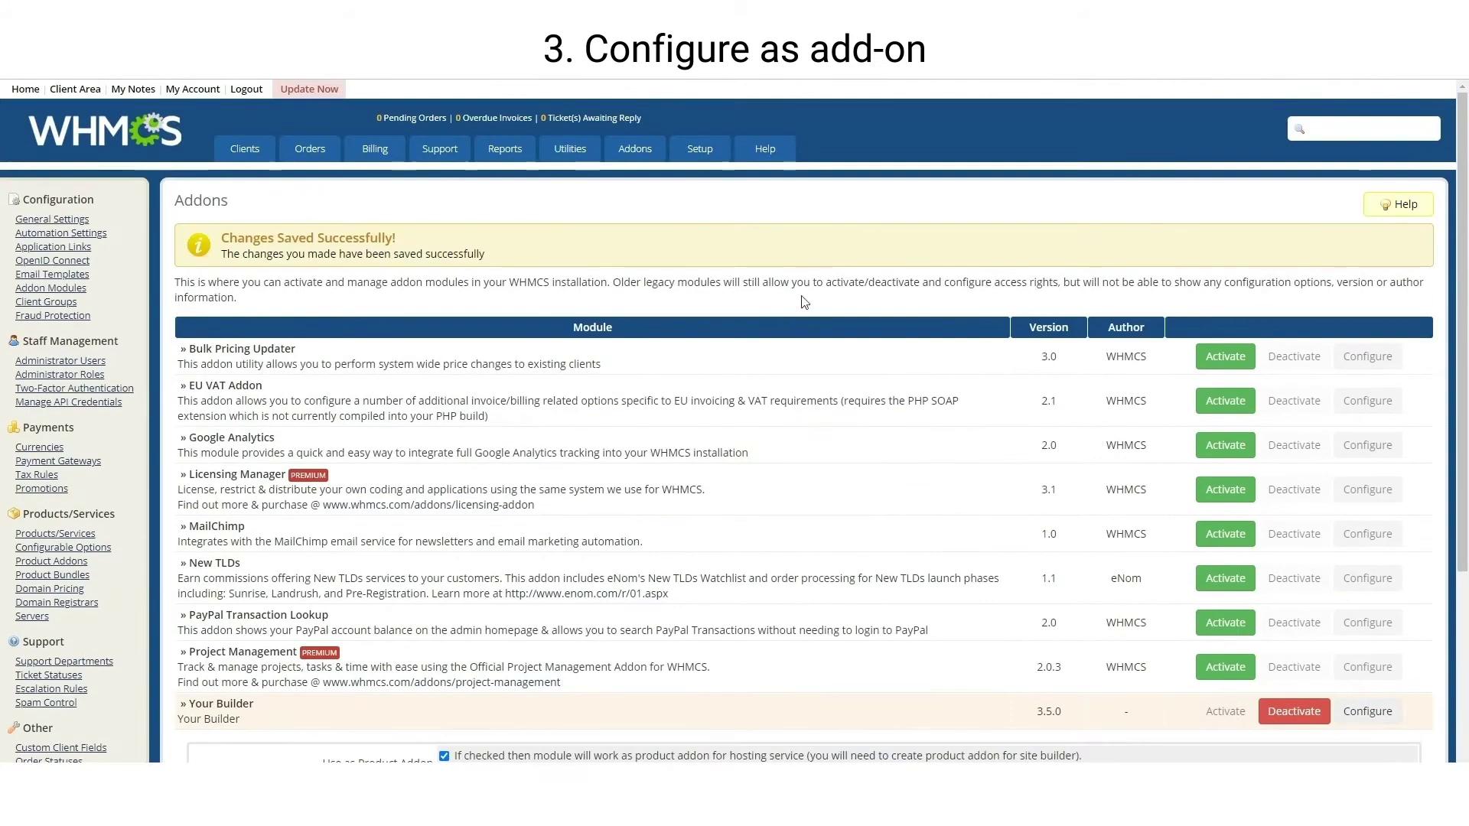
Start a new product addon and enter the name Website Builder
mouse_move(701, 152)
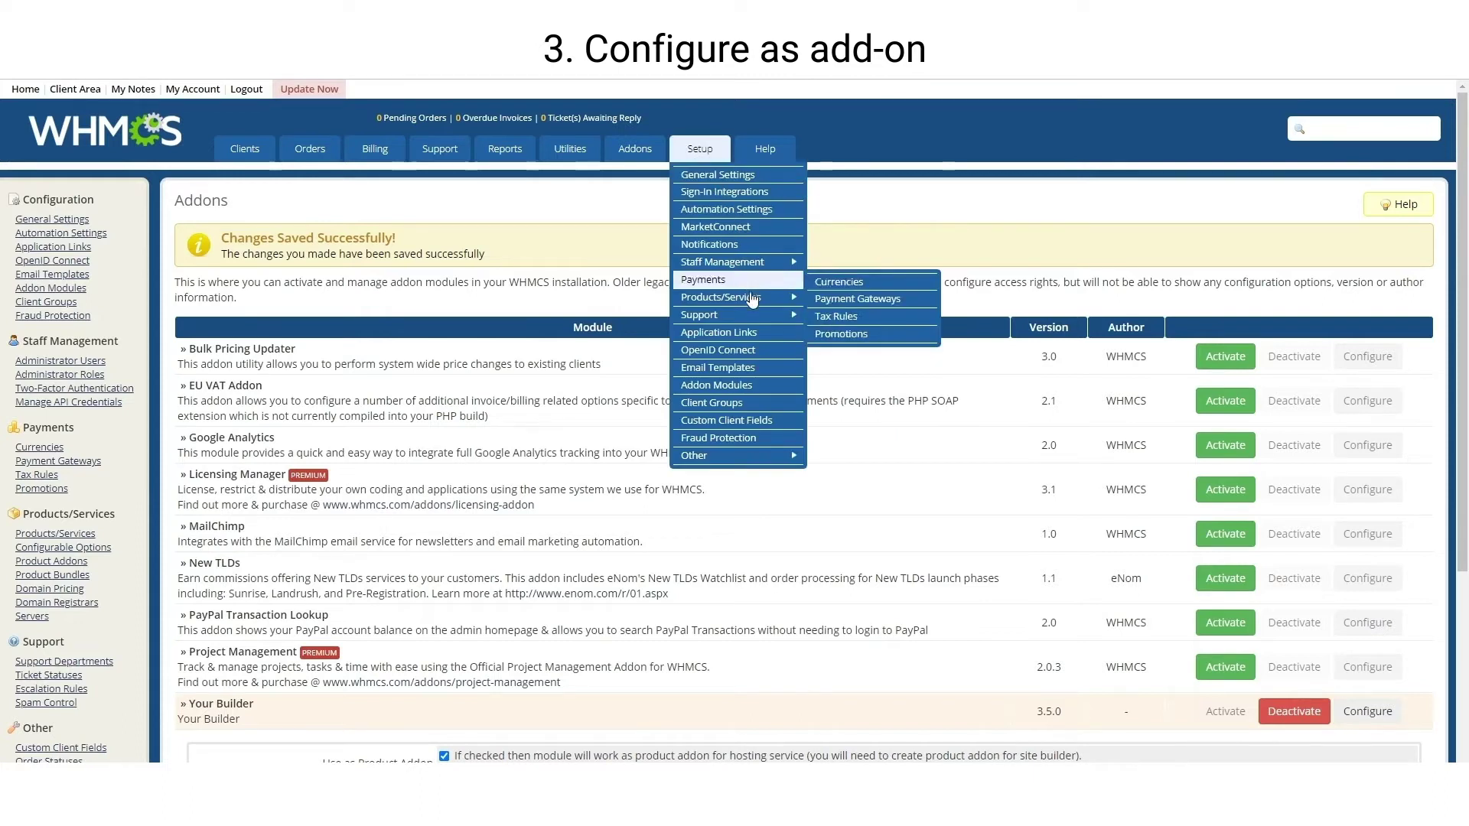
mouse_move(765, 297)
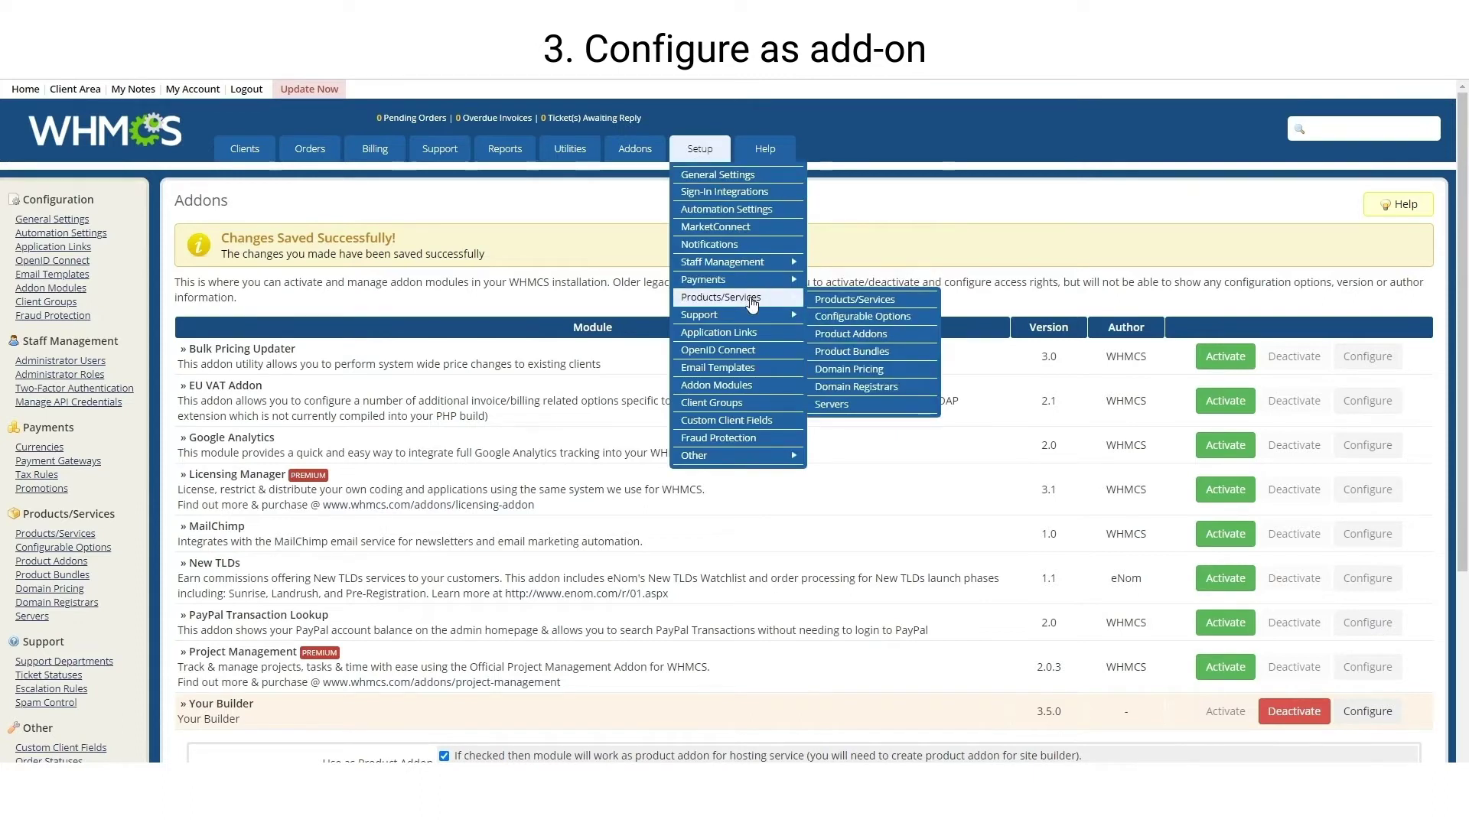
left_click(889, 335)
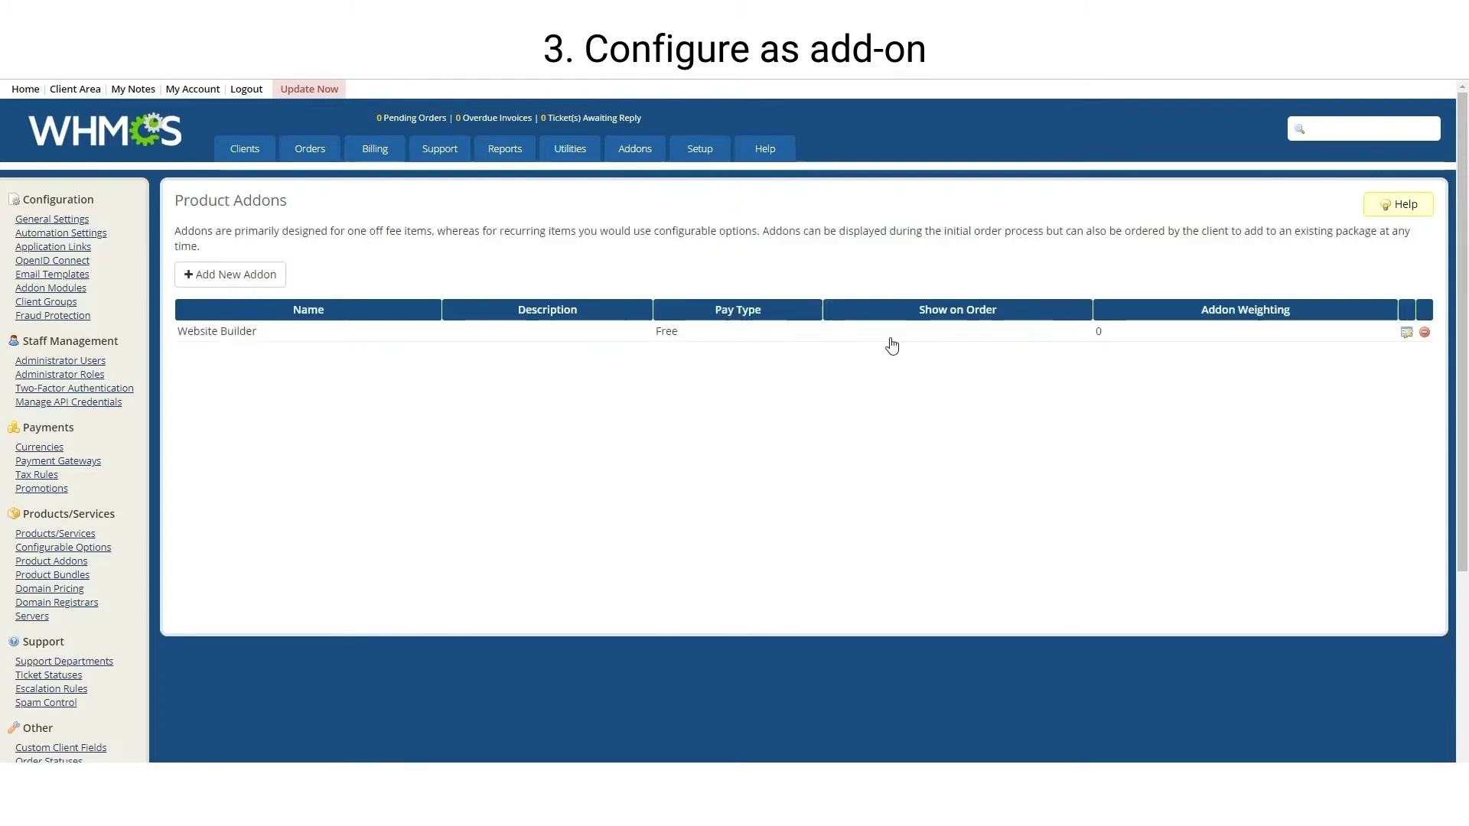
left_click(260, 281)
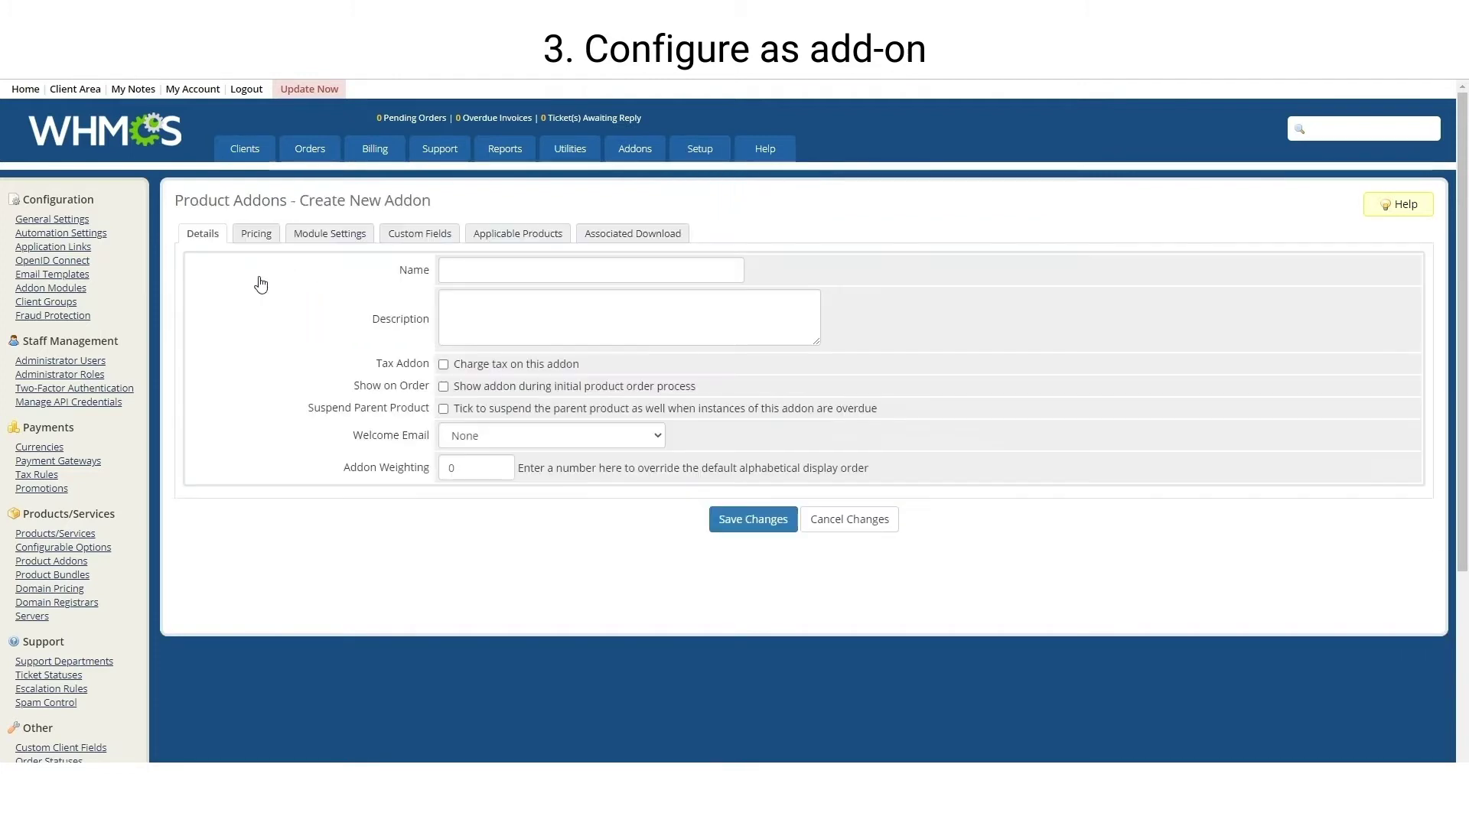
left_click(456, 270)
type("Website Builder")
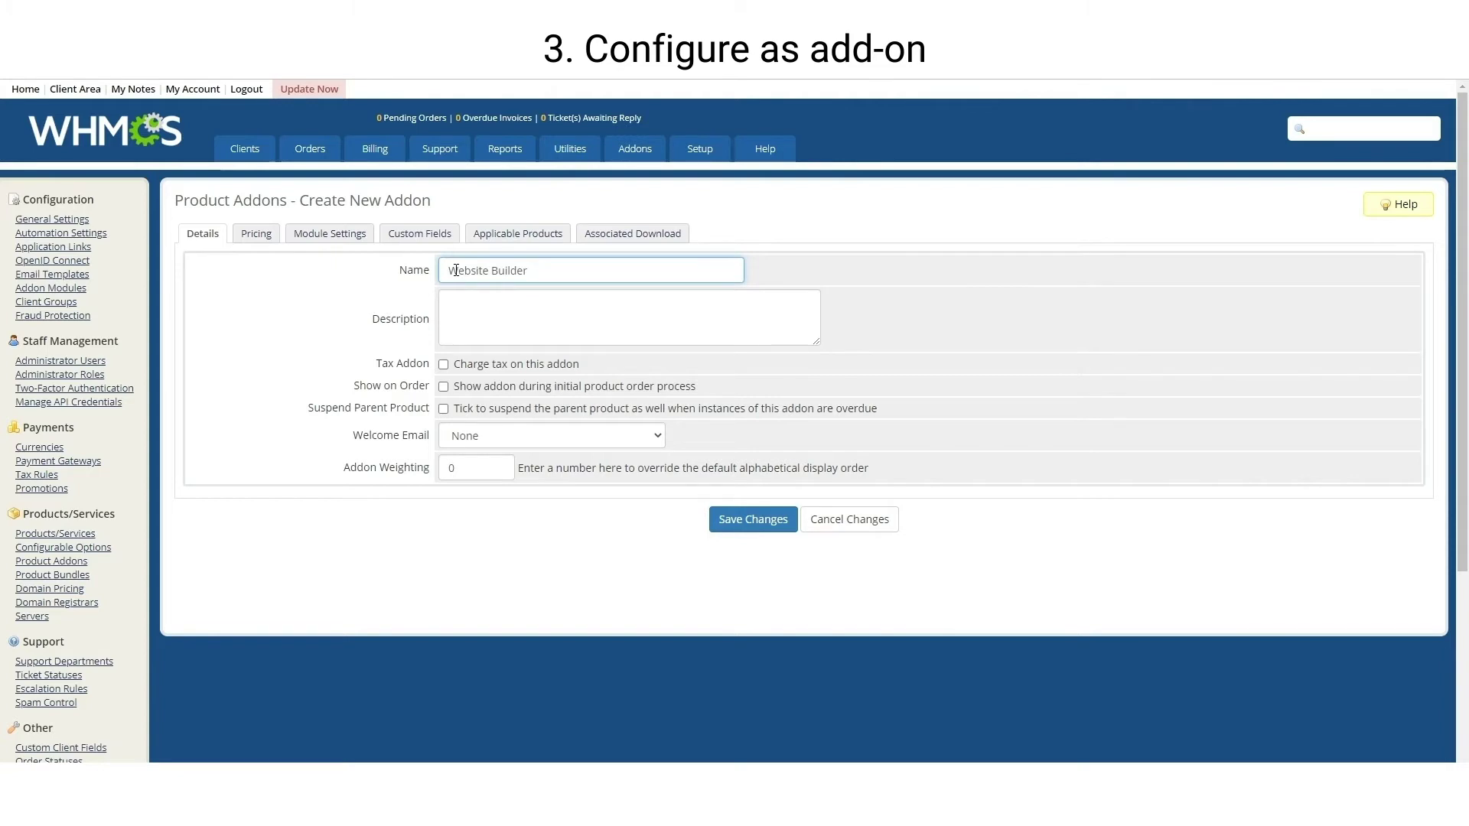
Check the addon's Module Settings, leaving None, and open Servers in a new tab
left_click(346, 237)
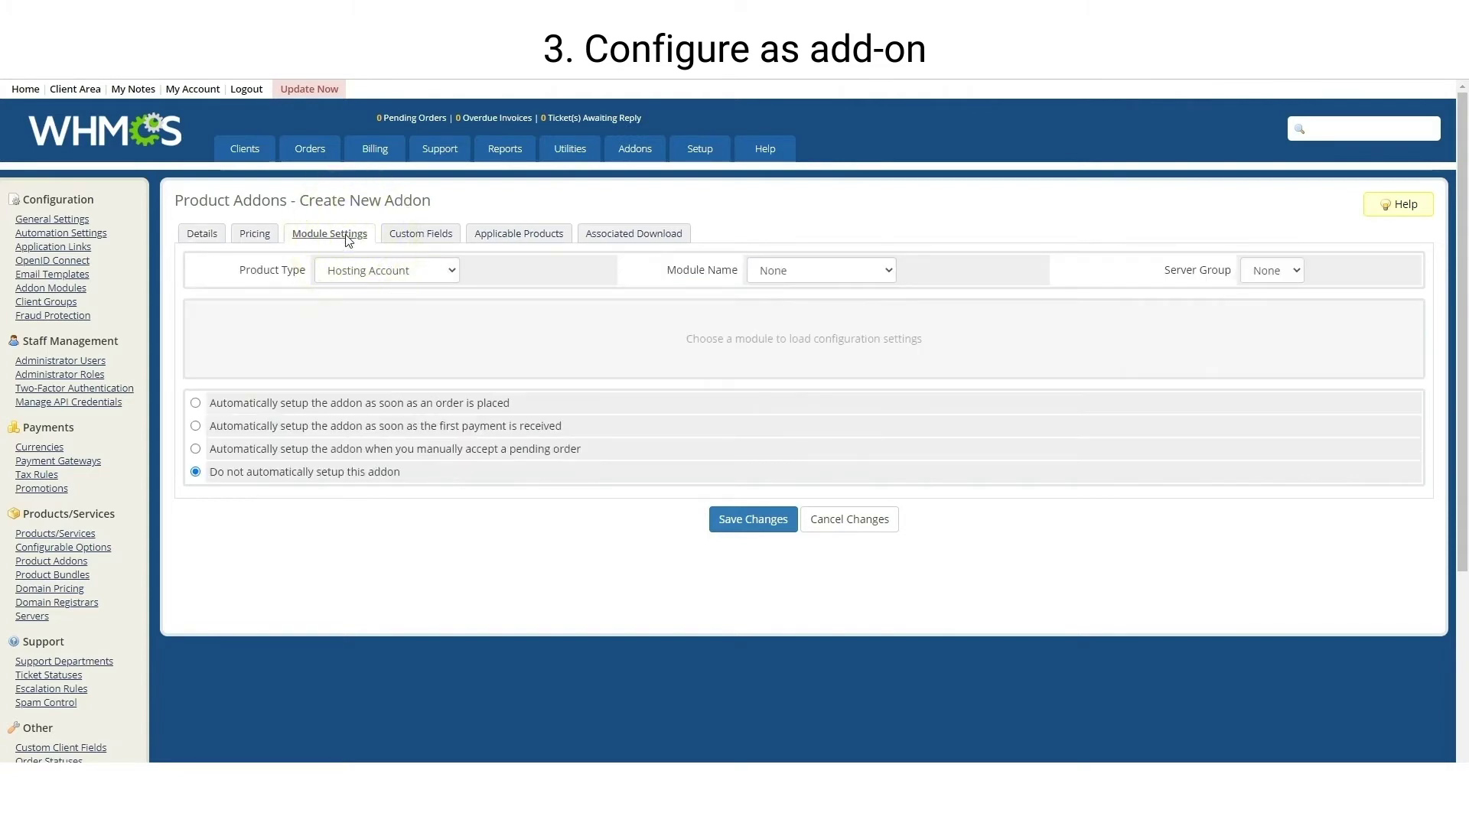
left_click(817, 276)
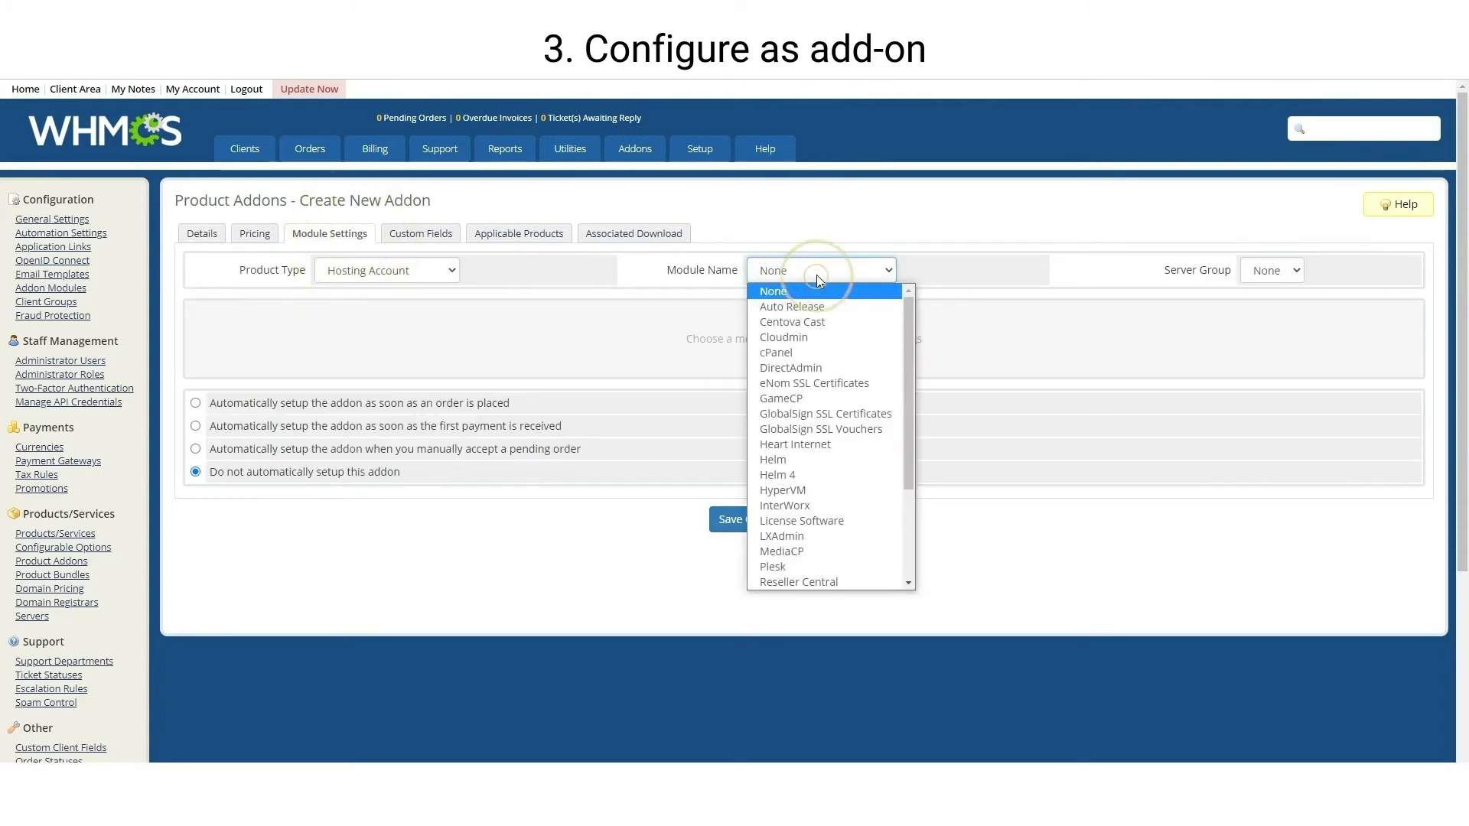
left_click(815, 274)
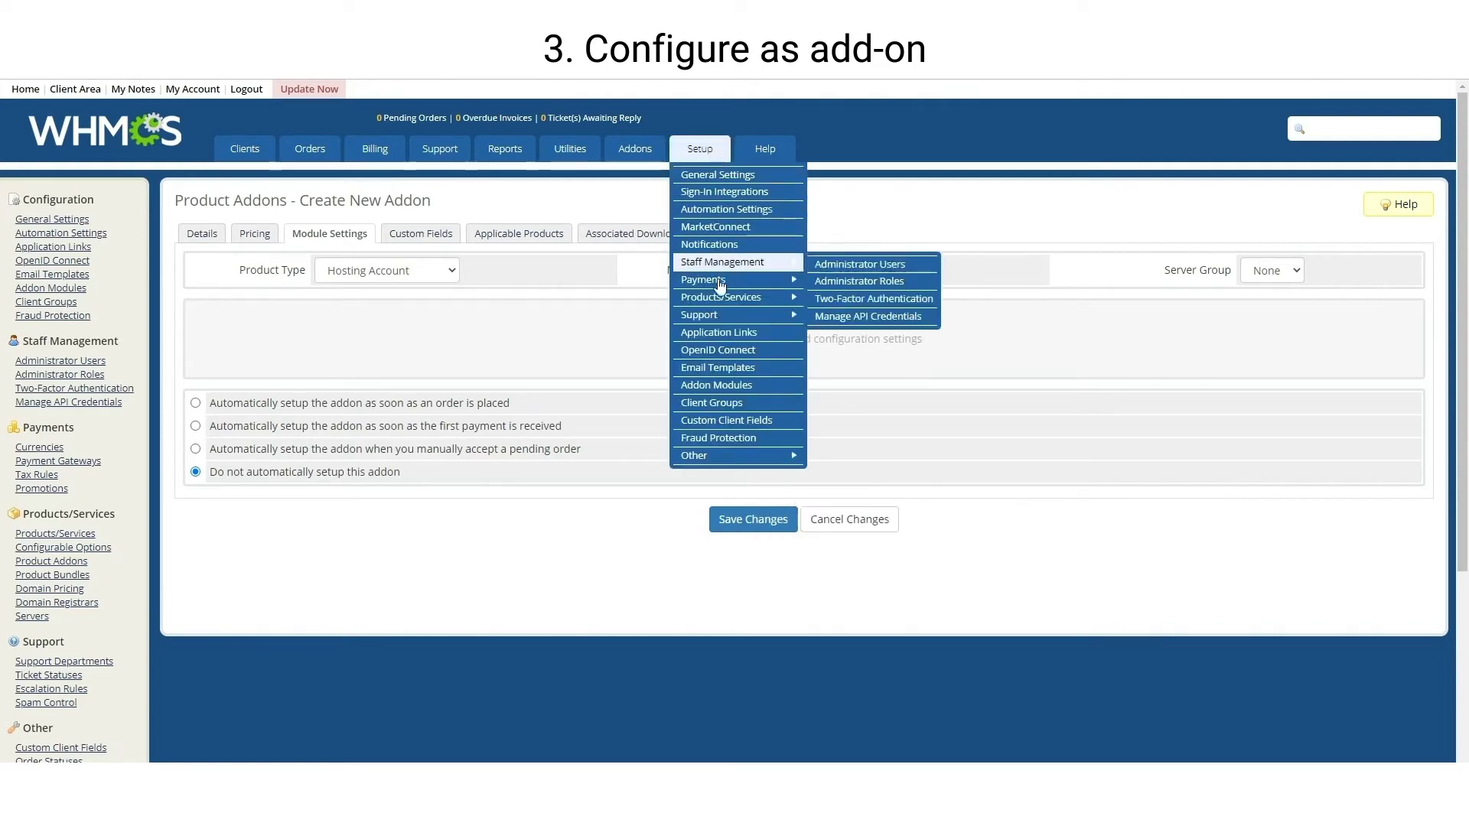
mouse_move(757, 297)
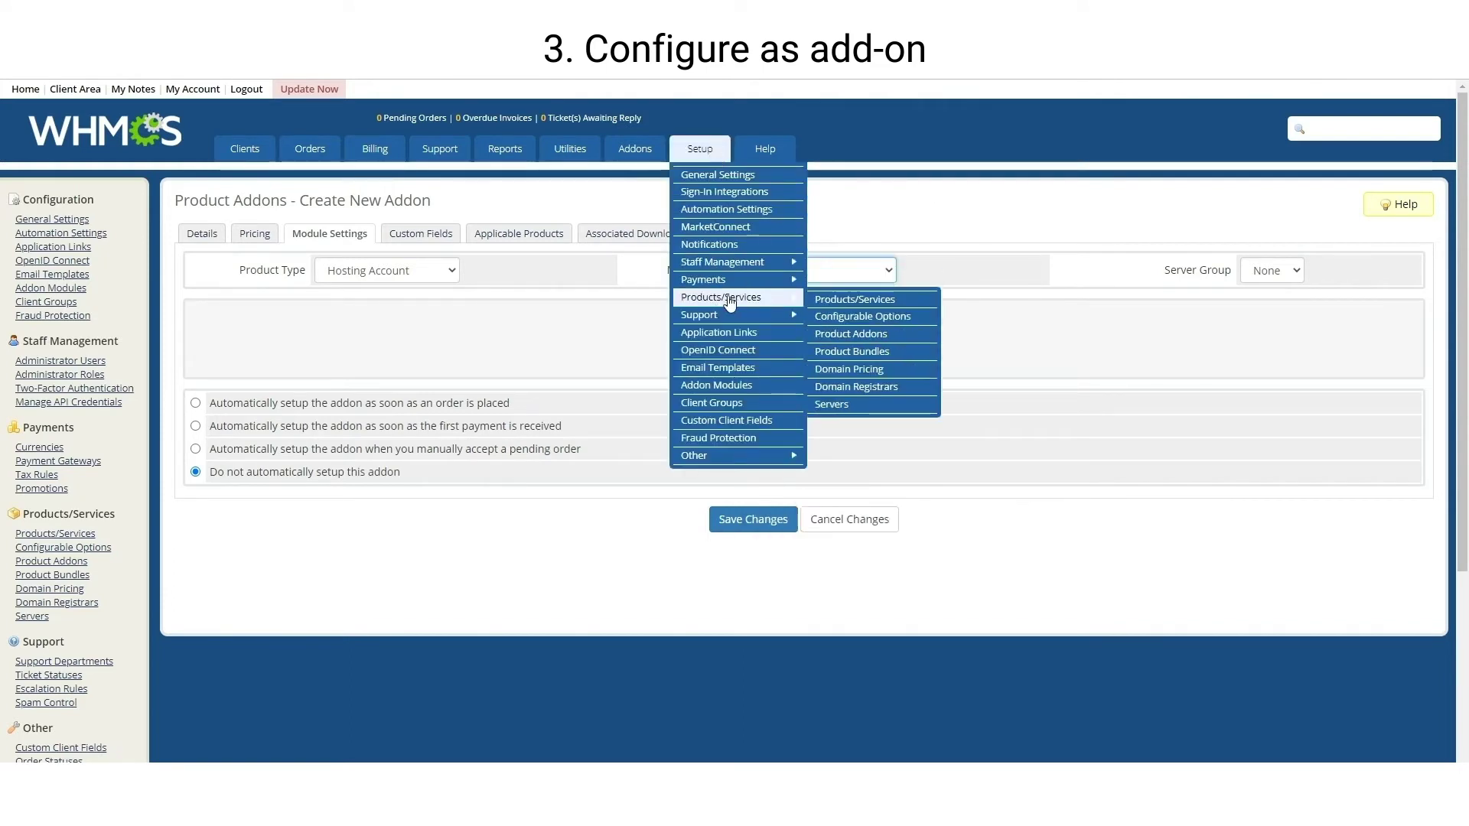
right_click(834, 410)
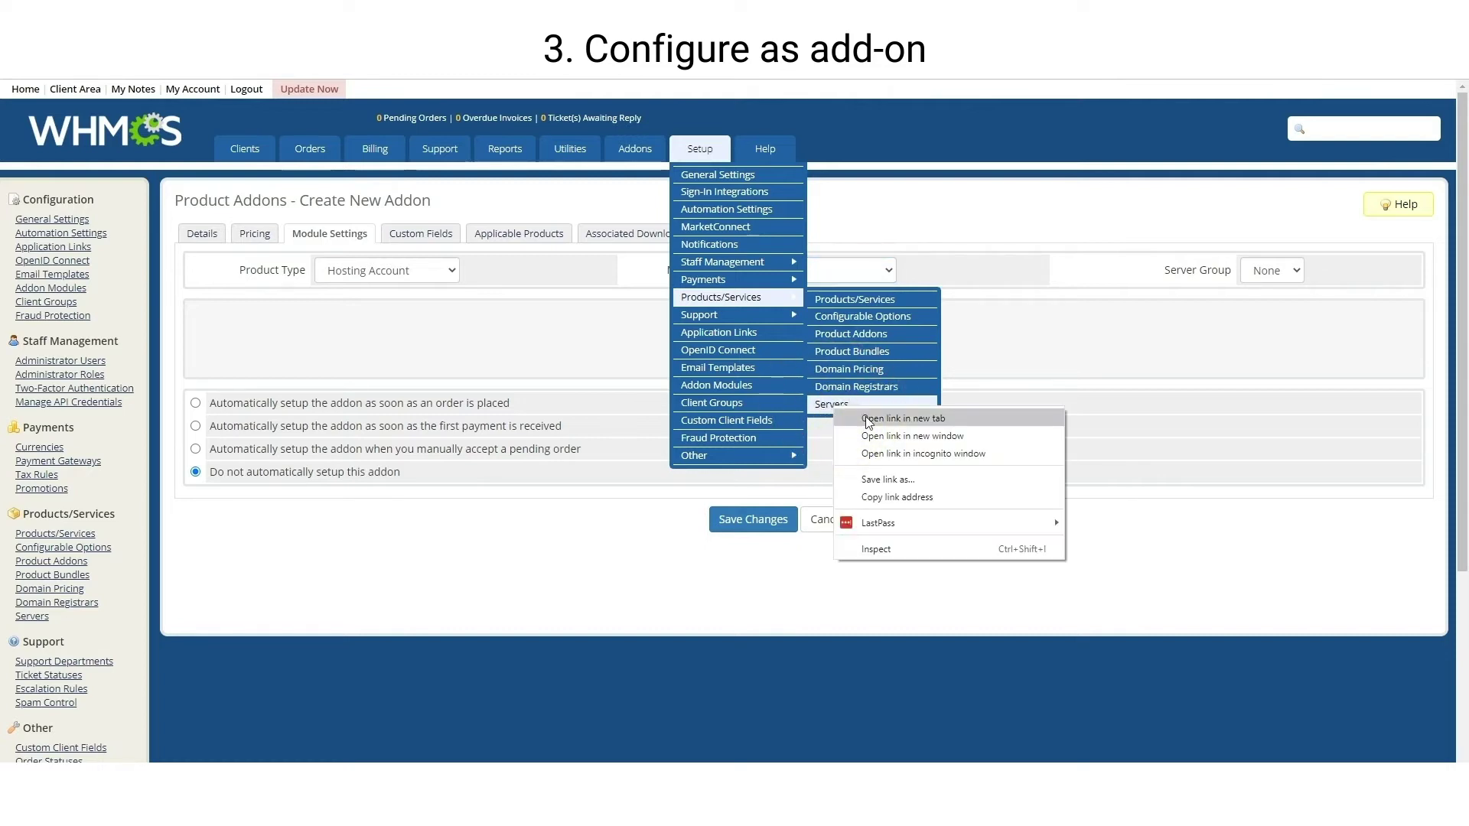
left_click(868, 419)
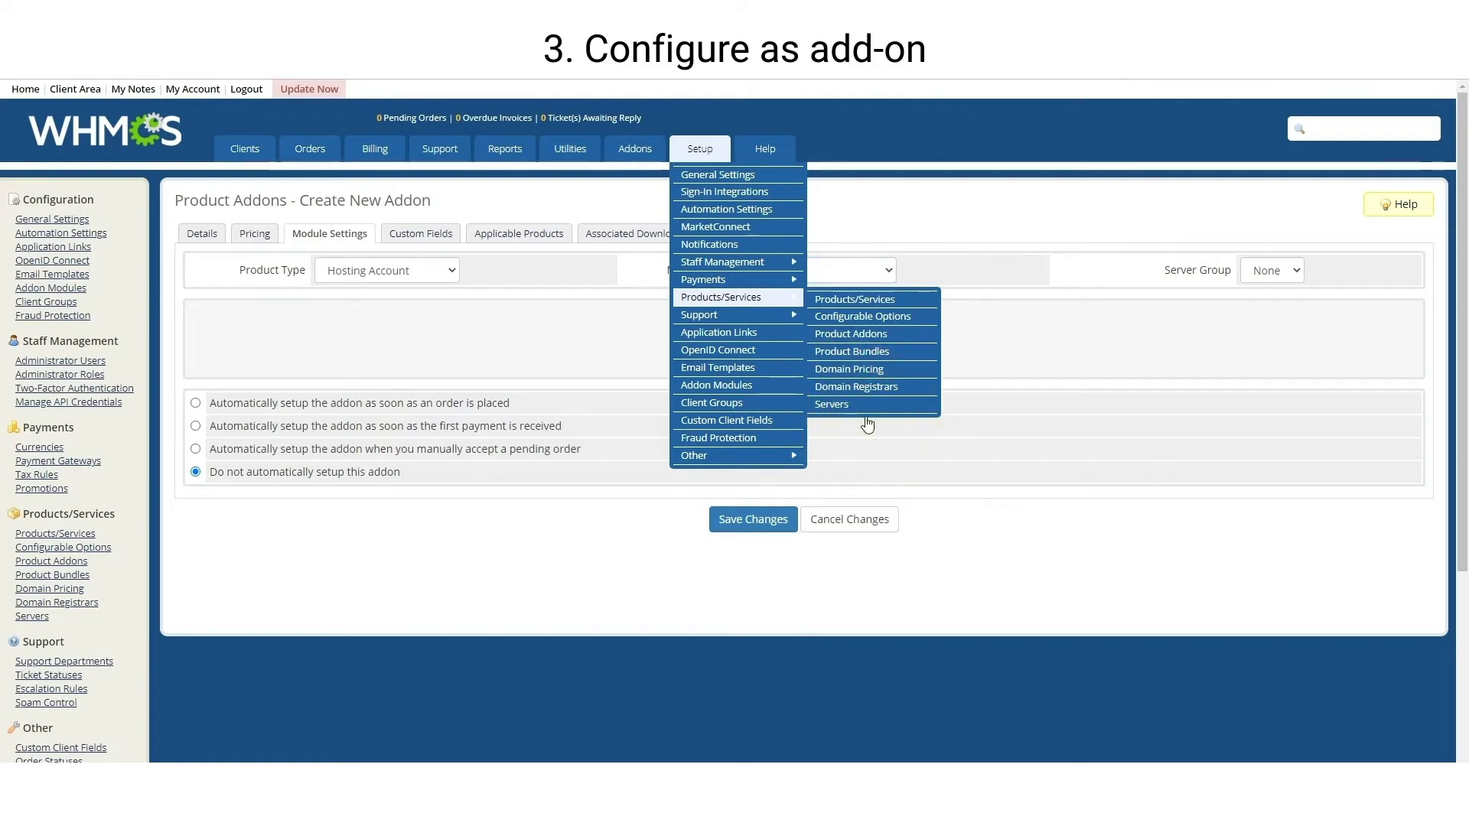
key("ctrl+Tab")
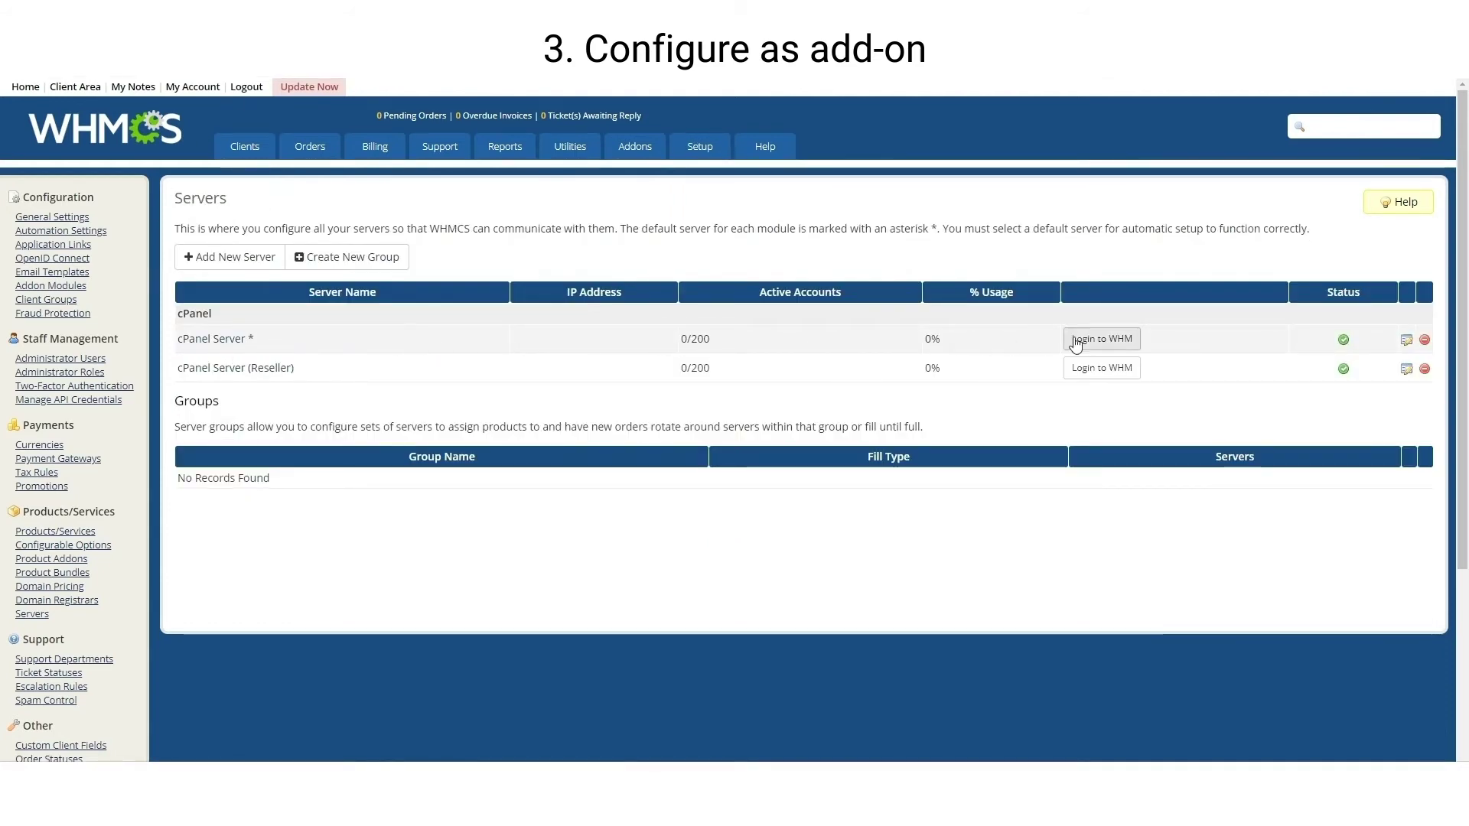
Review the cPanel Server's settings, then set the new addon's module to cPanel
left_click(1406, 341)
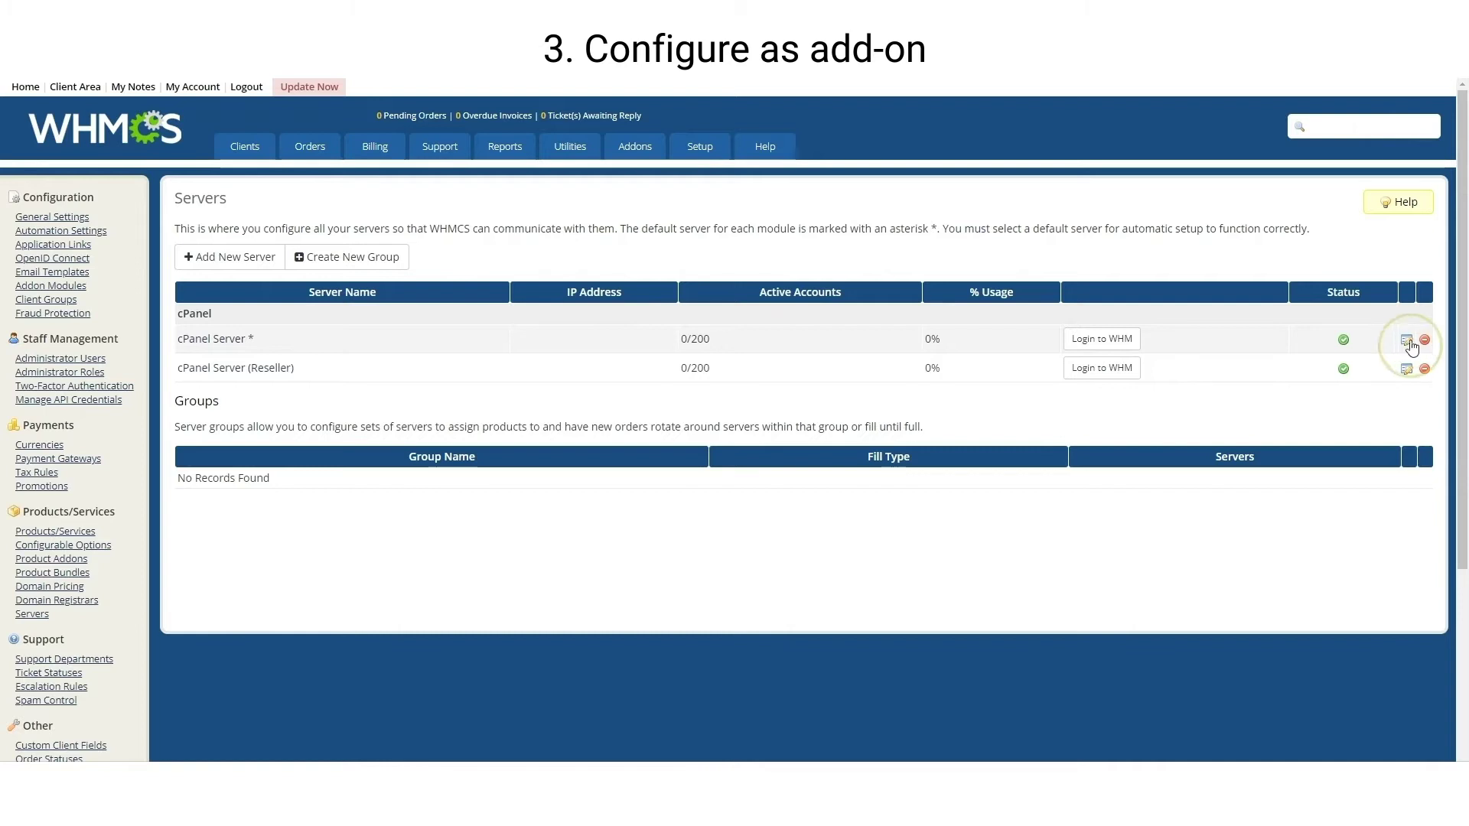
scroll(868, 403, "down", 6)
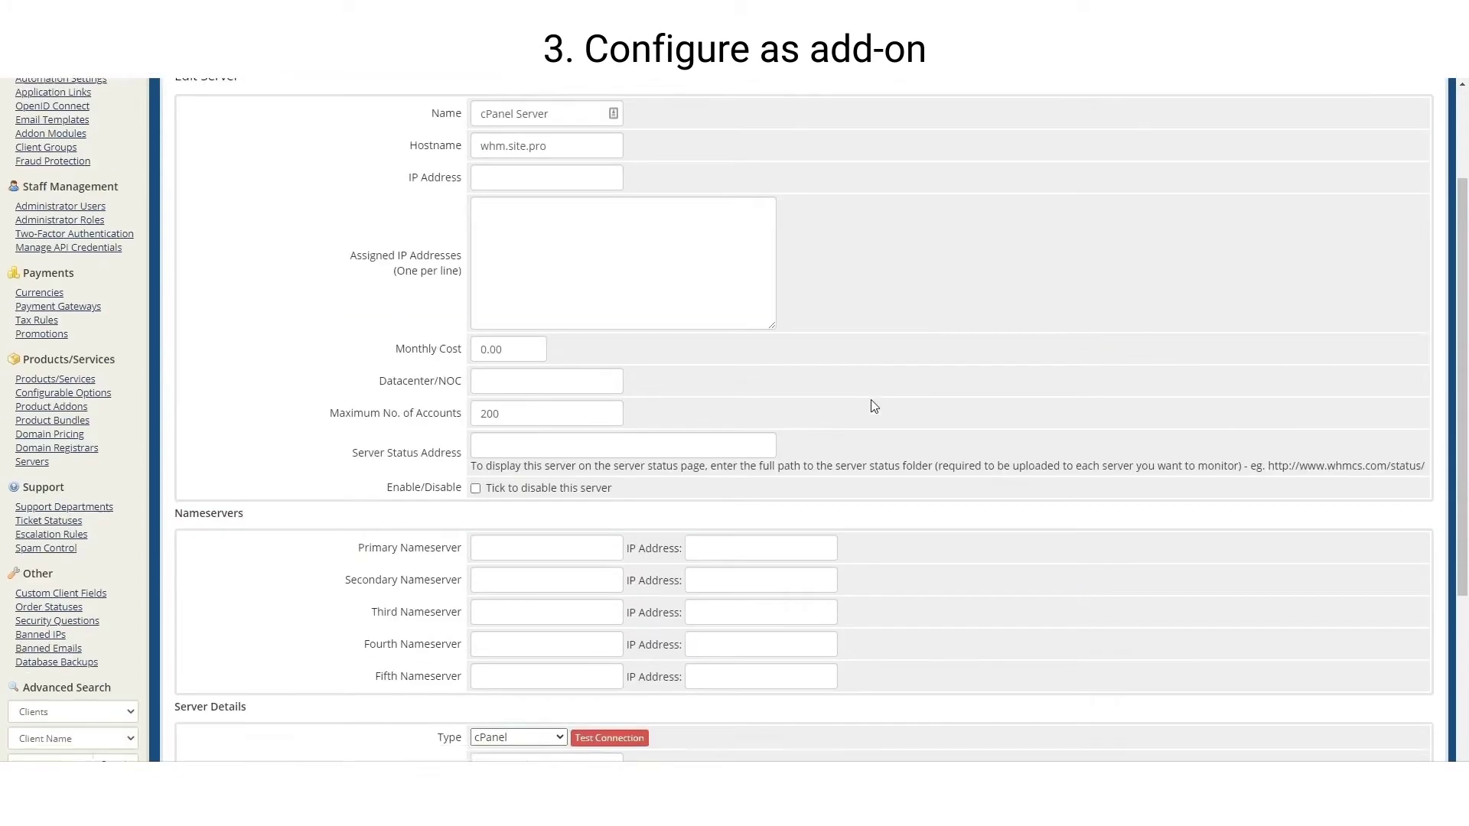
type("t")
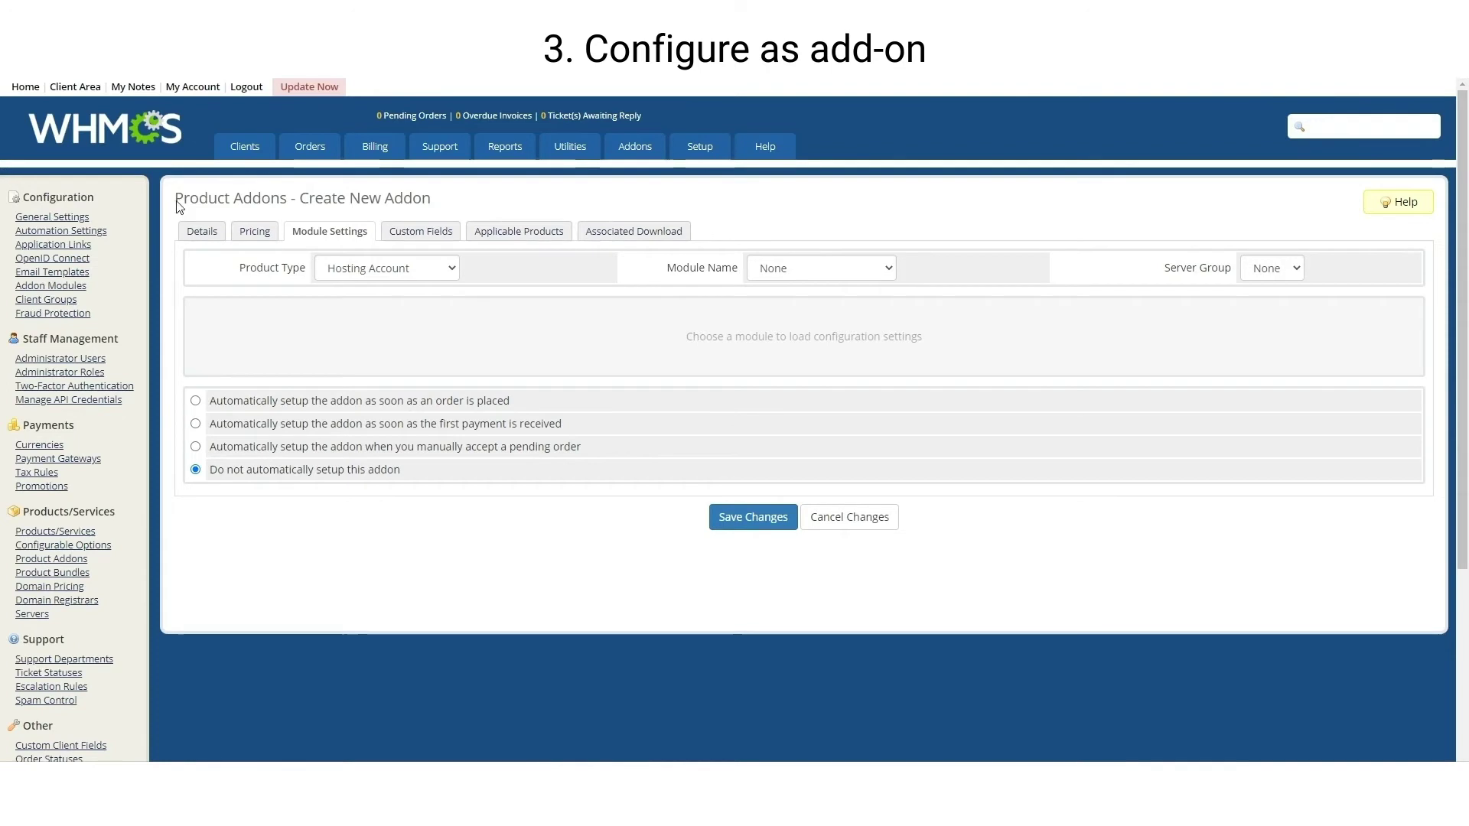
left_click(846, 285)
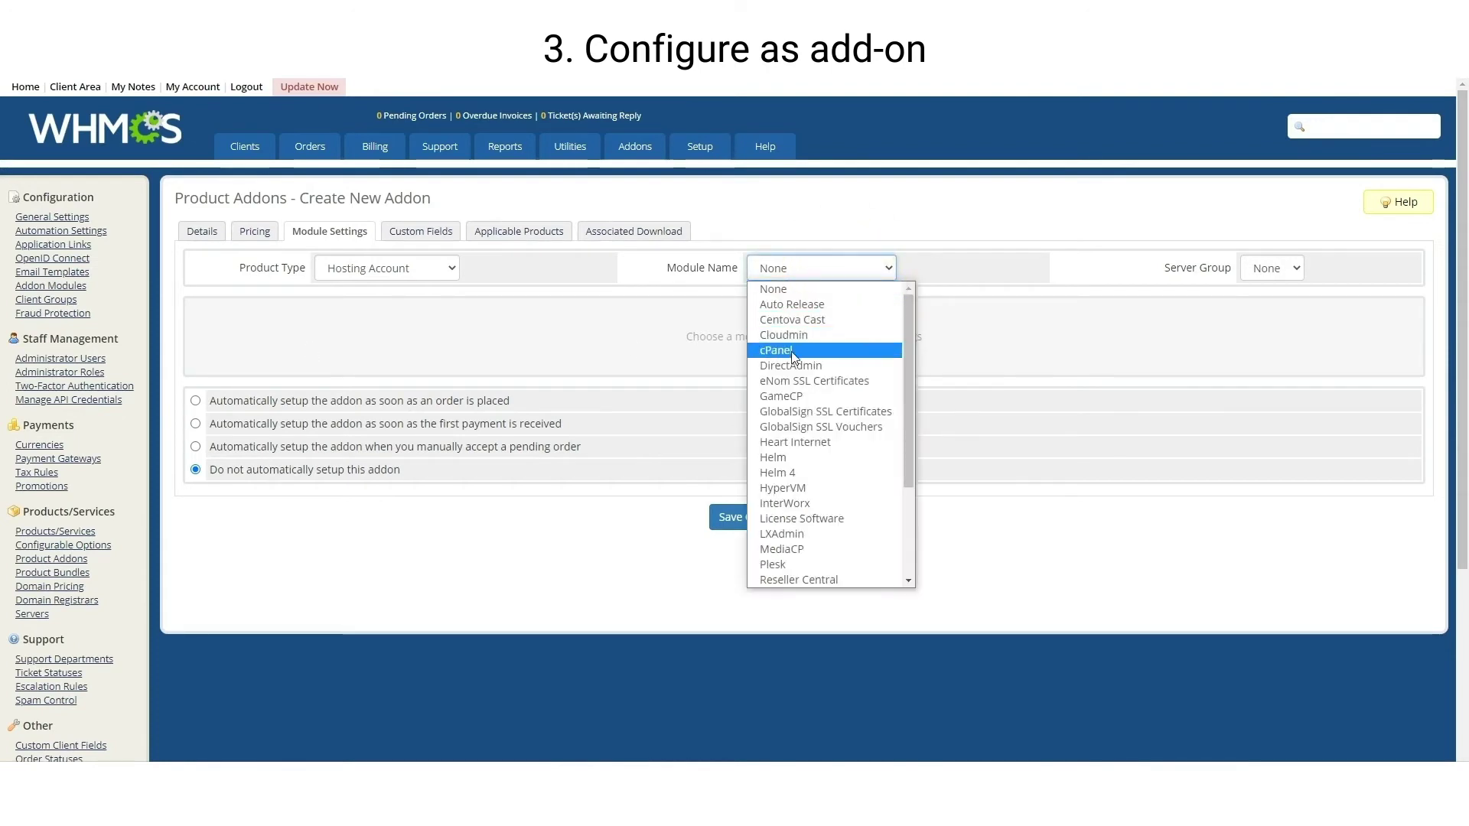
left_click(792, 358)
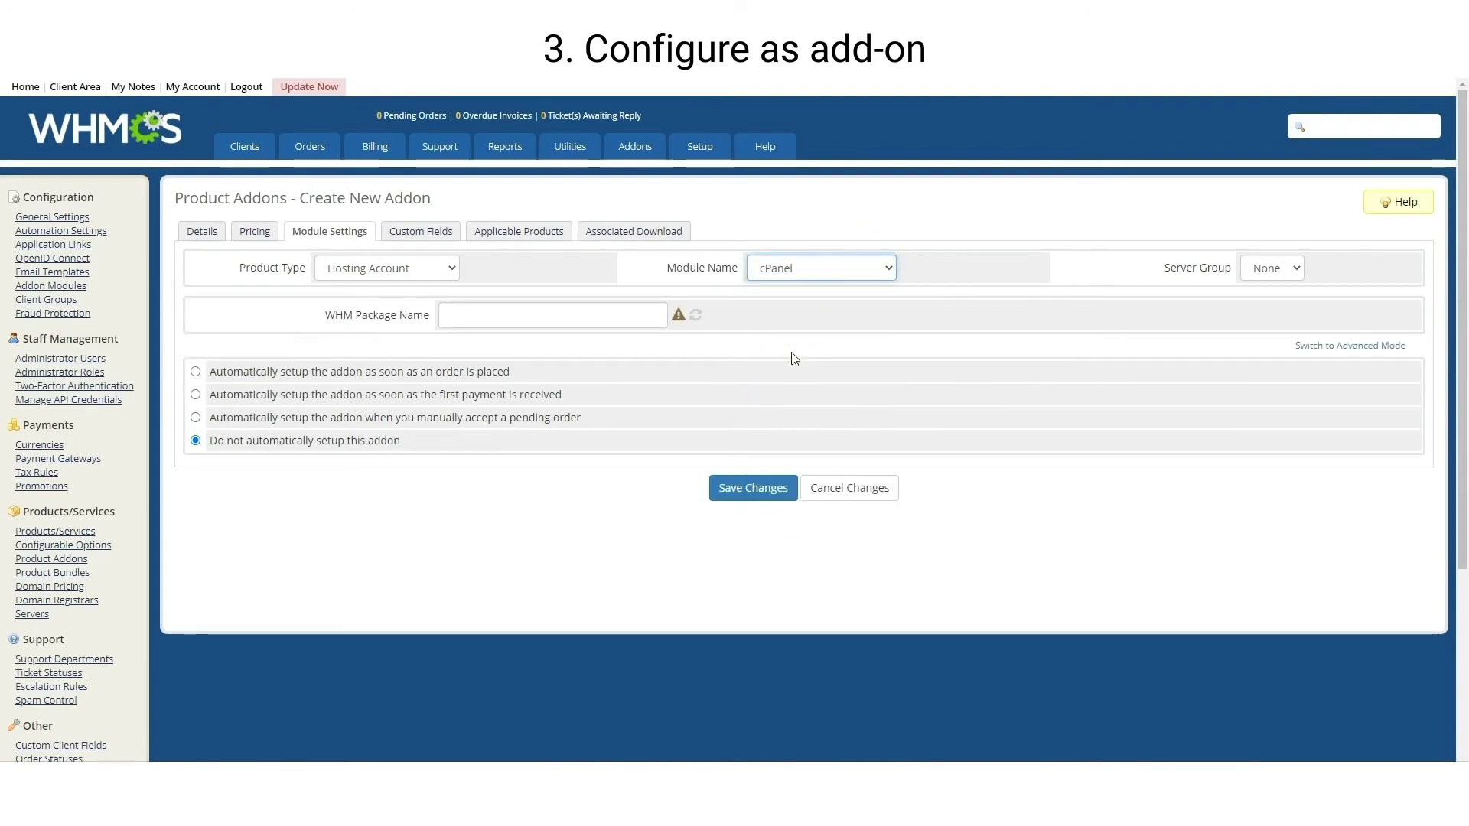
Apply the addon to Shared Hosting - Sample Hosting and save it
left_click(524, 241)
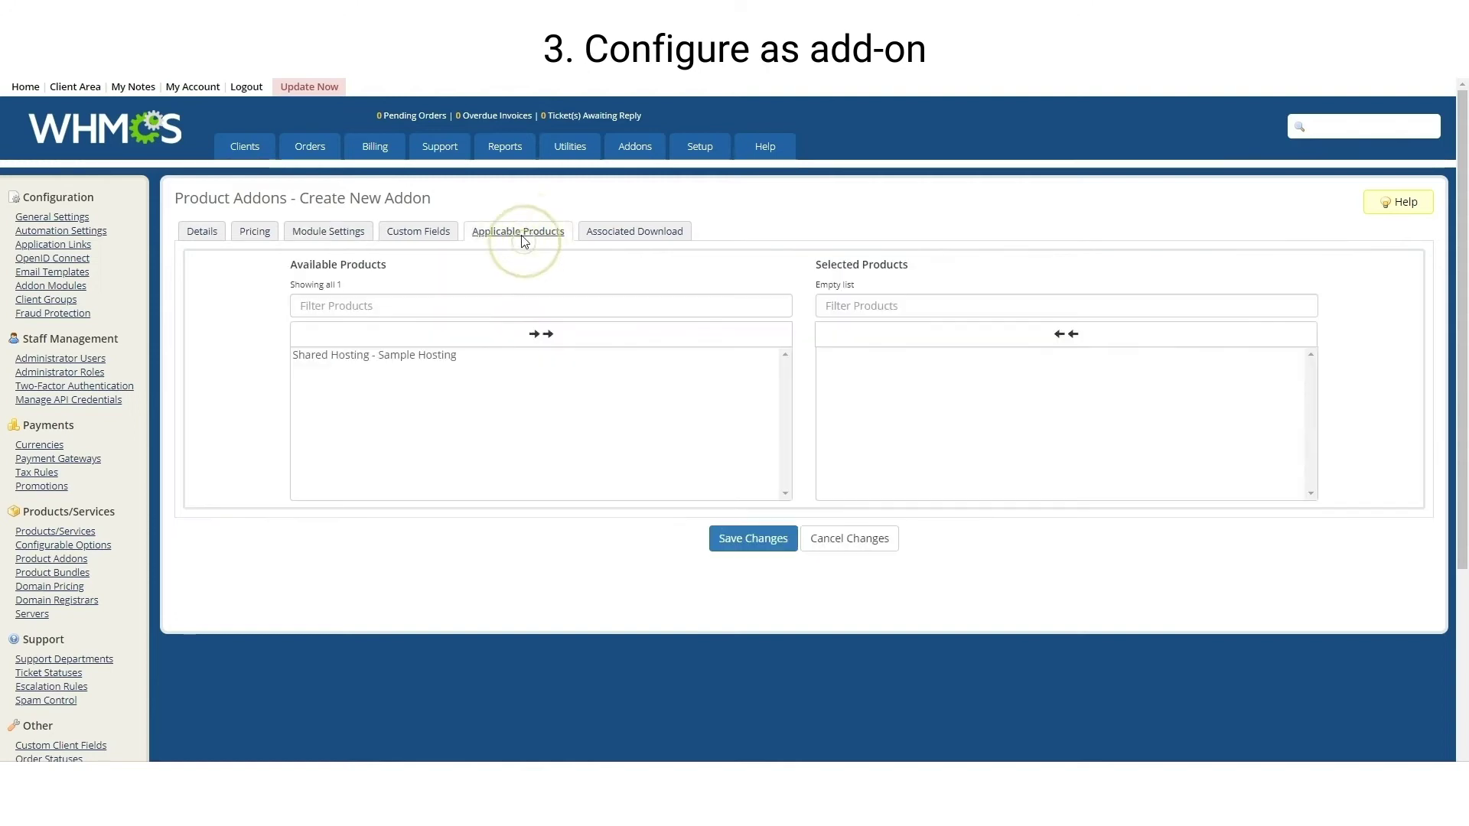
double_click(426, 358)
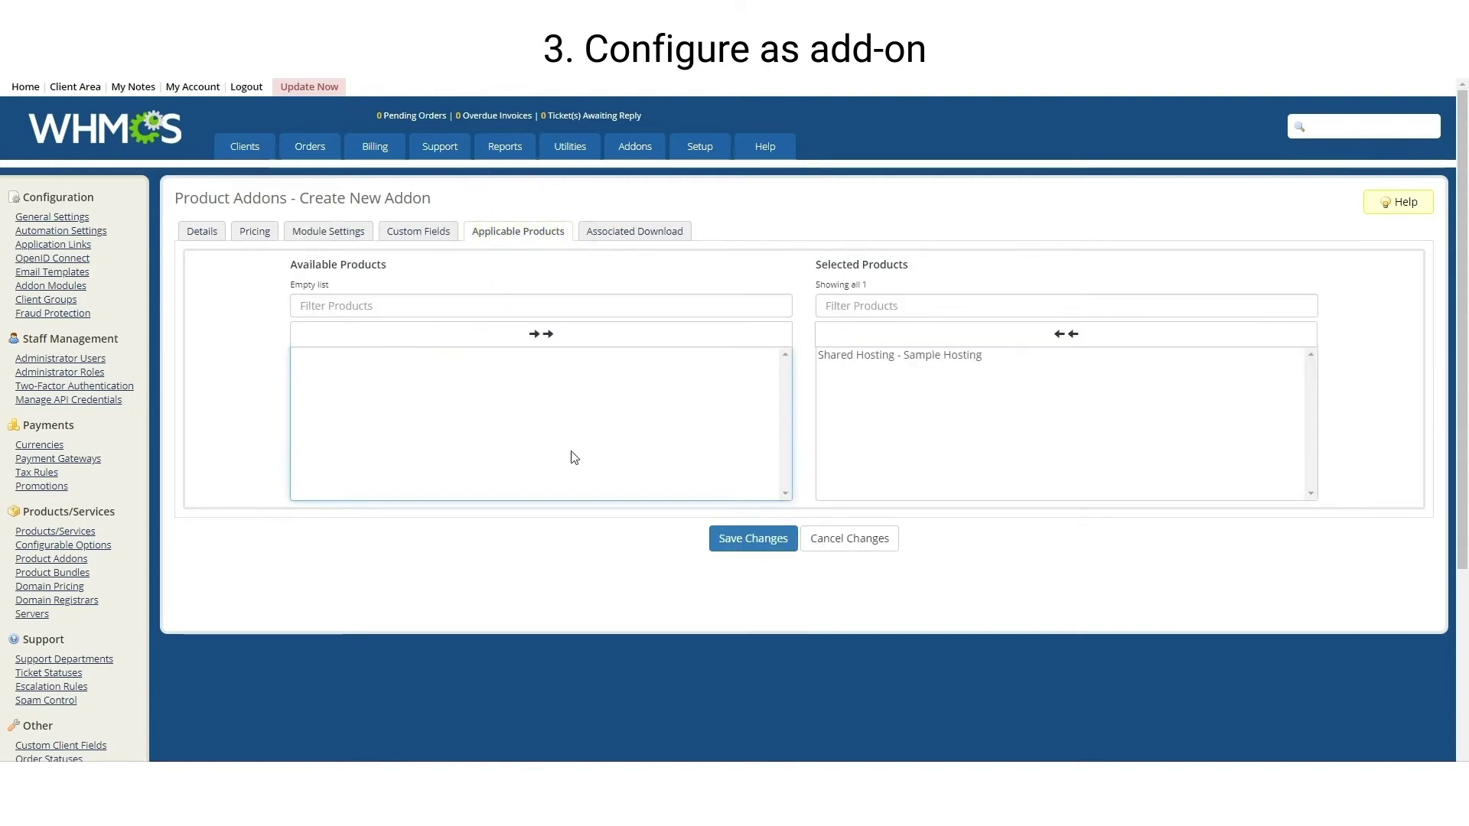
left_click(719, 538)
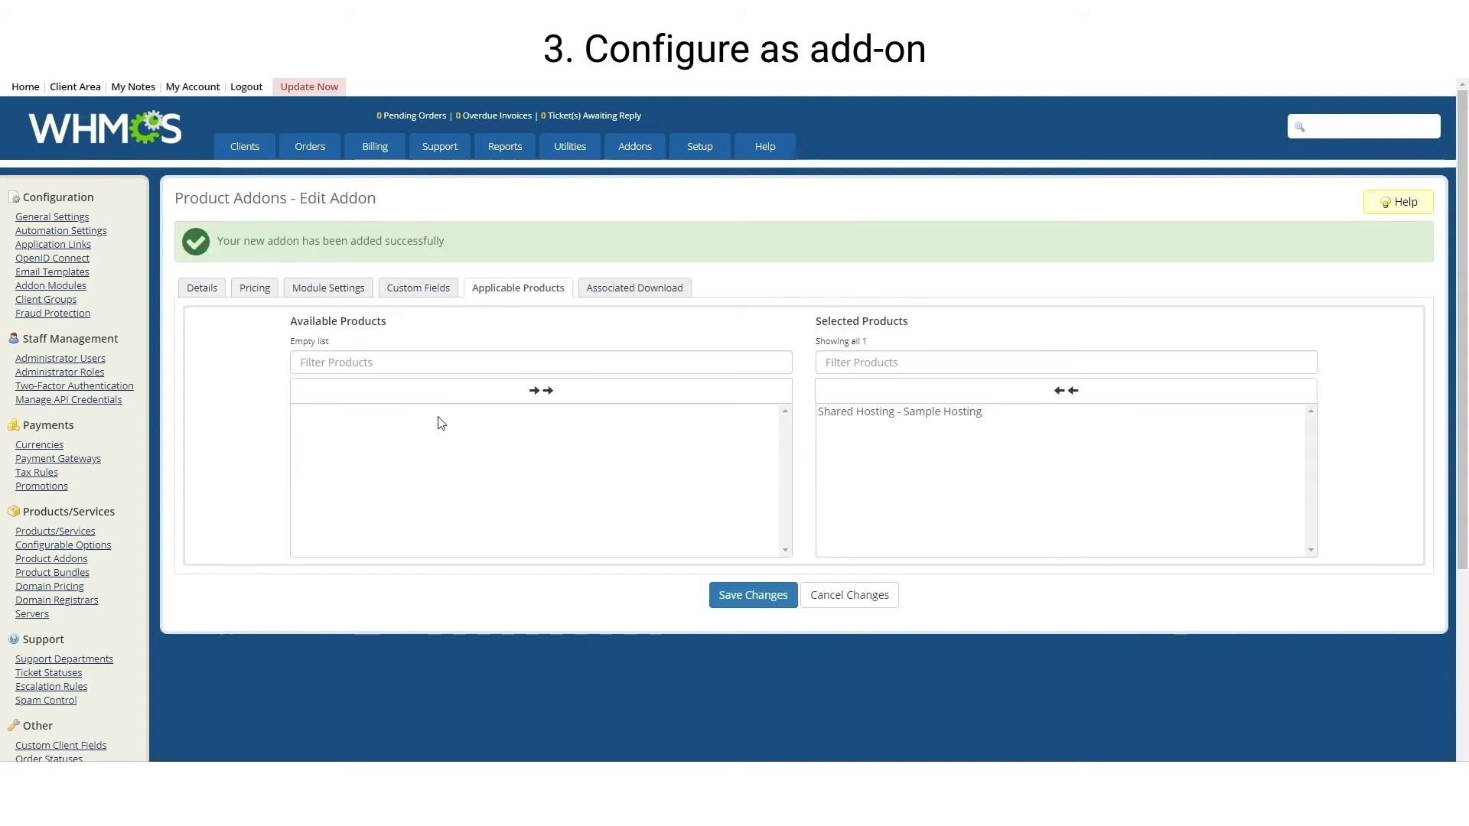
Copy the addon name Website Builder from its Details tab
left_click(203, 291)
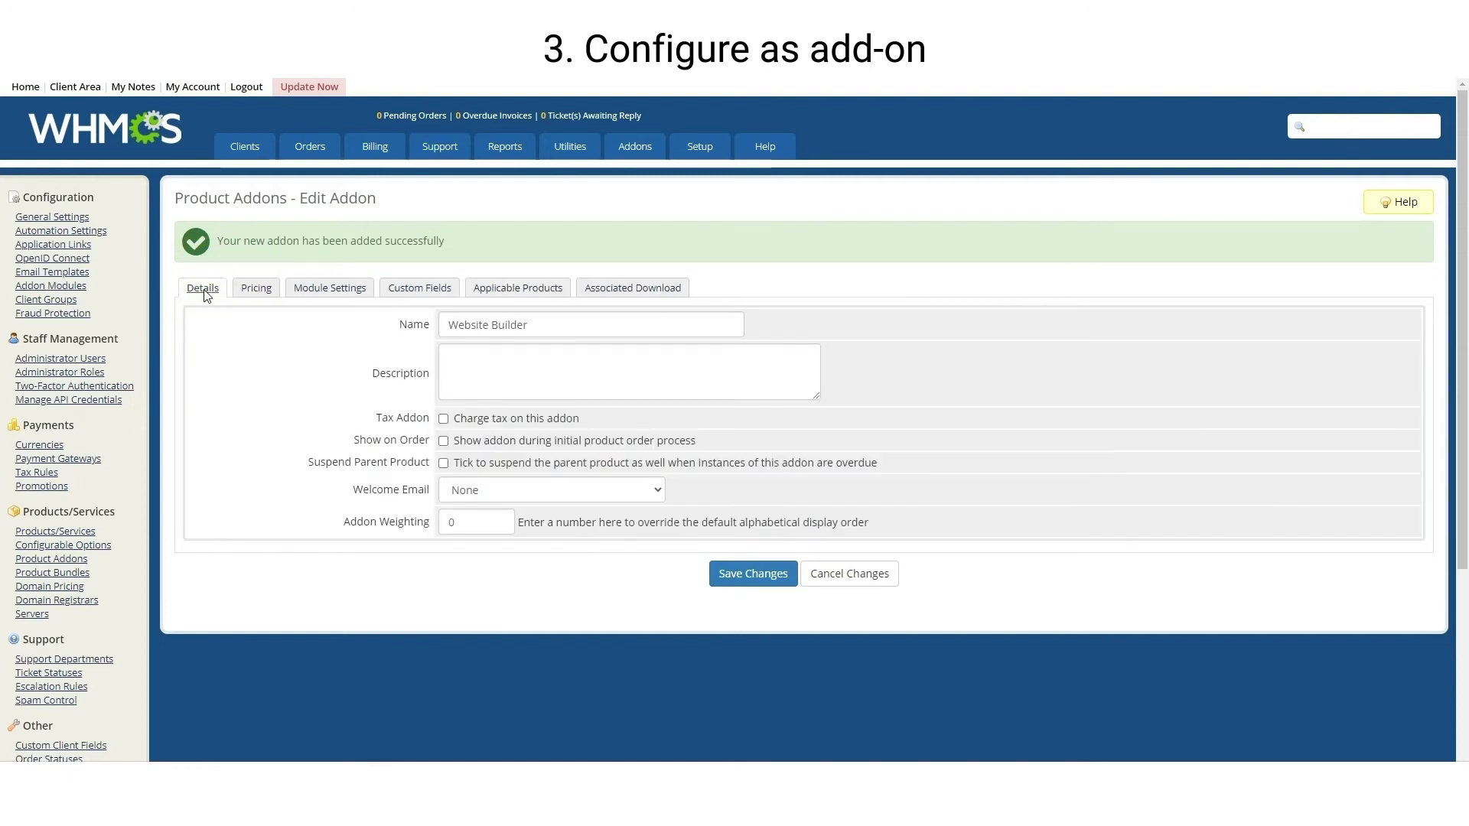
triple_click(461, 326)
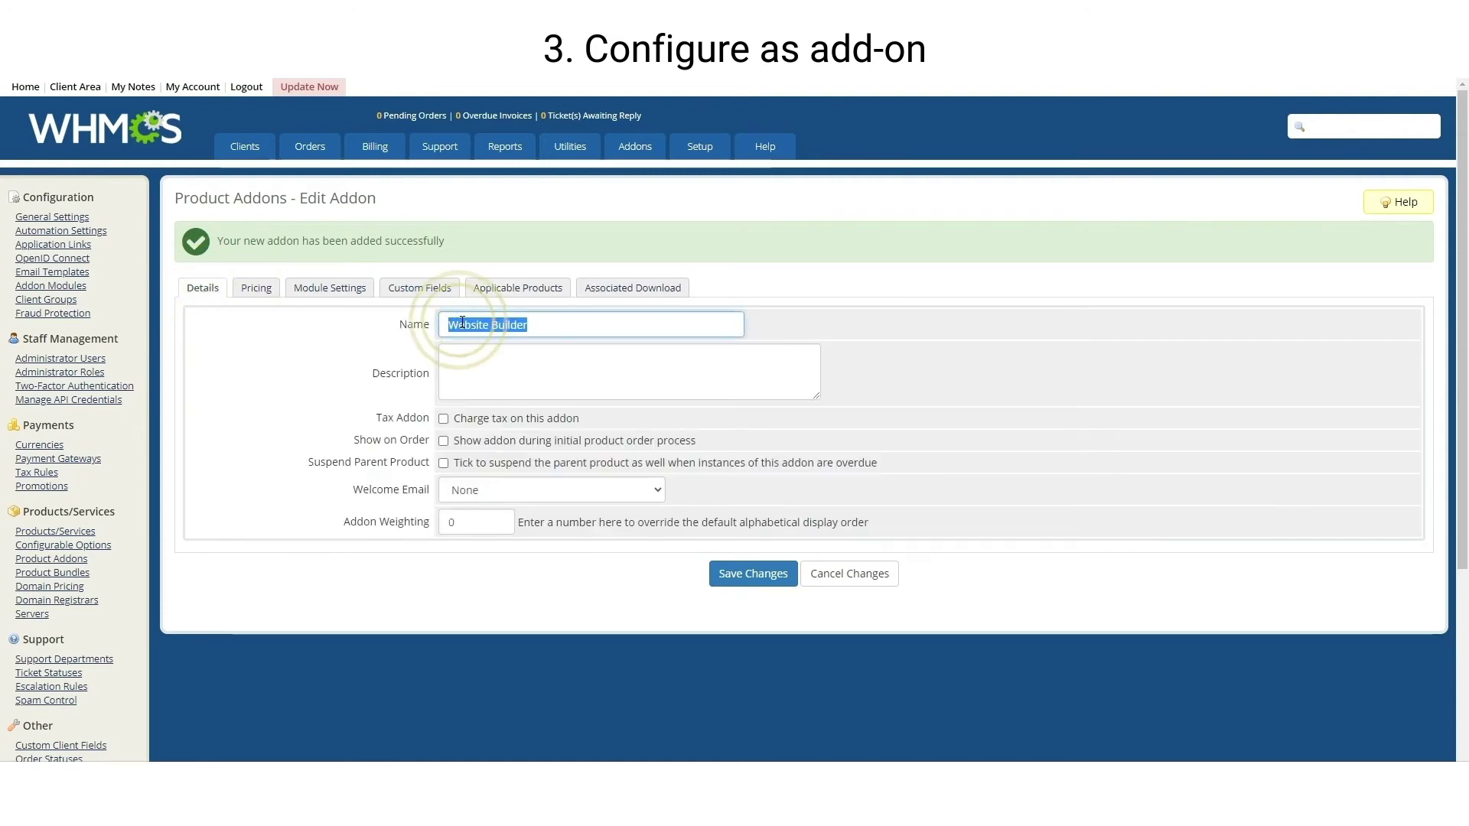
right_click(461, 327)
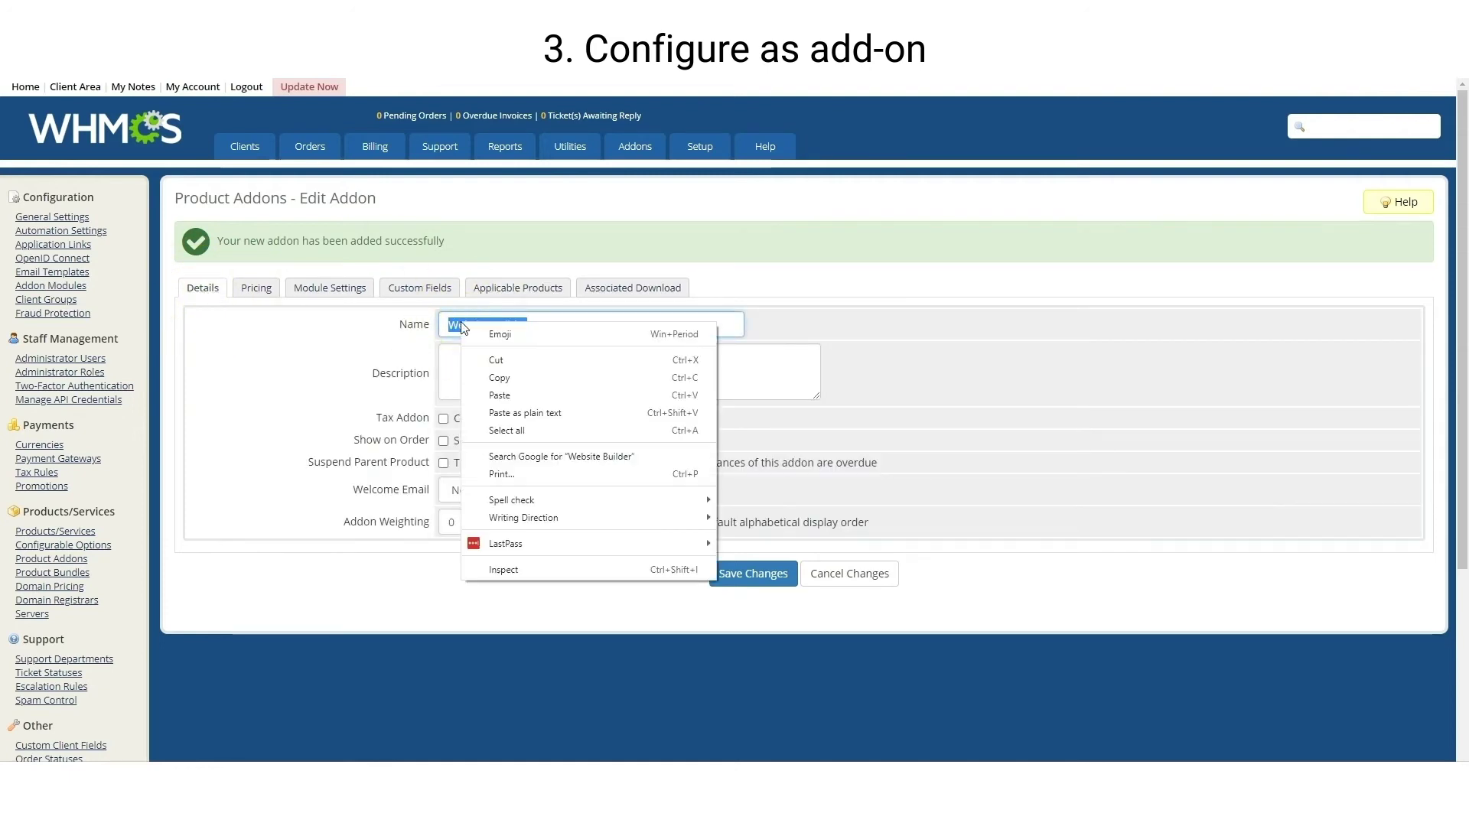
left_click(499, 378)
mouse_move(698, 152)
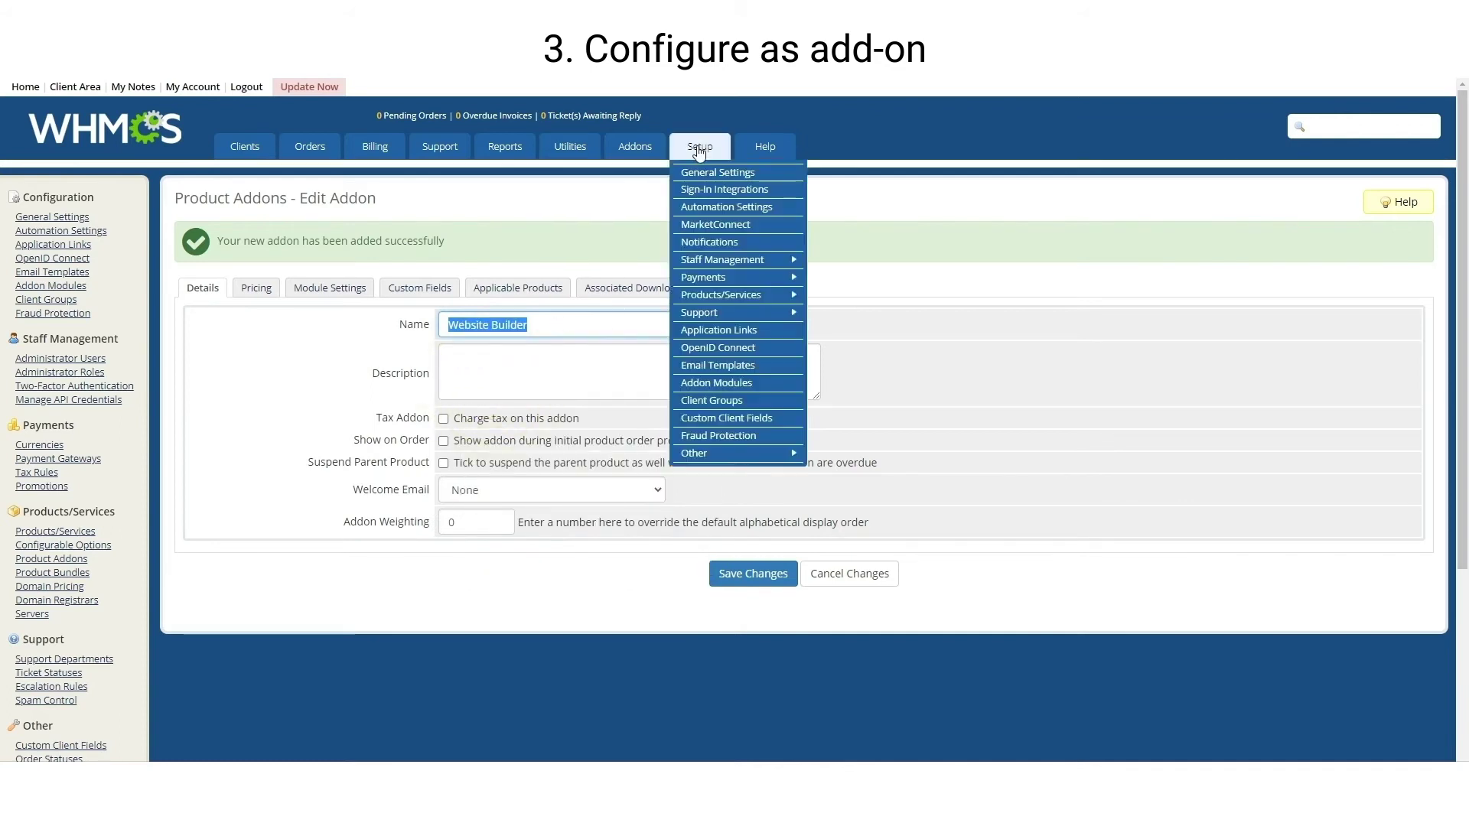
Paste Website Builder into Your Builder's Product Addon Name field and save the settings
left_click(750, 387)
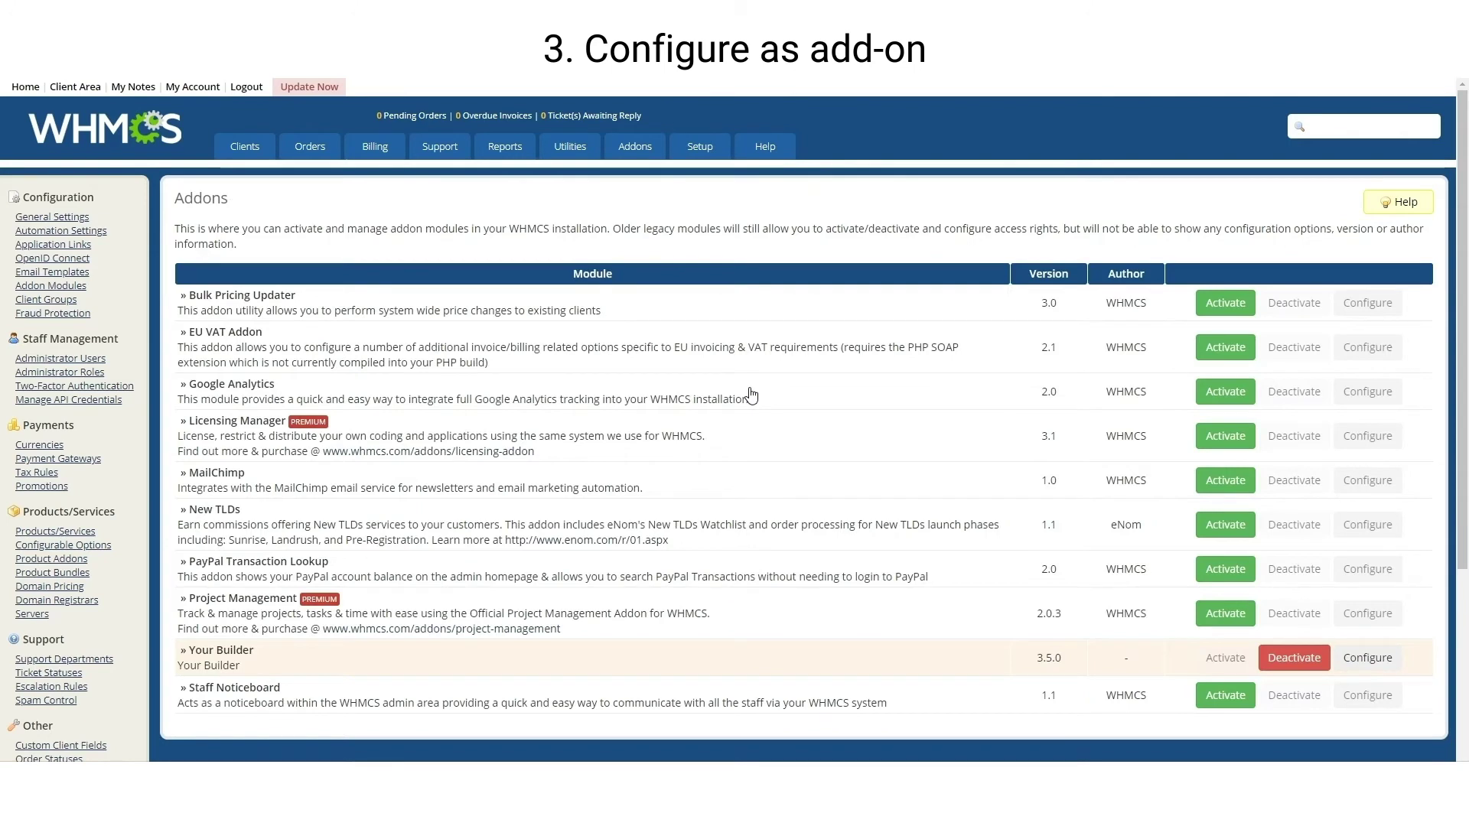
scroll(750, 393, "down", 2)
left_click(1359, 505)
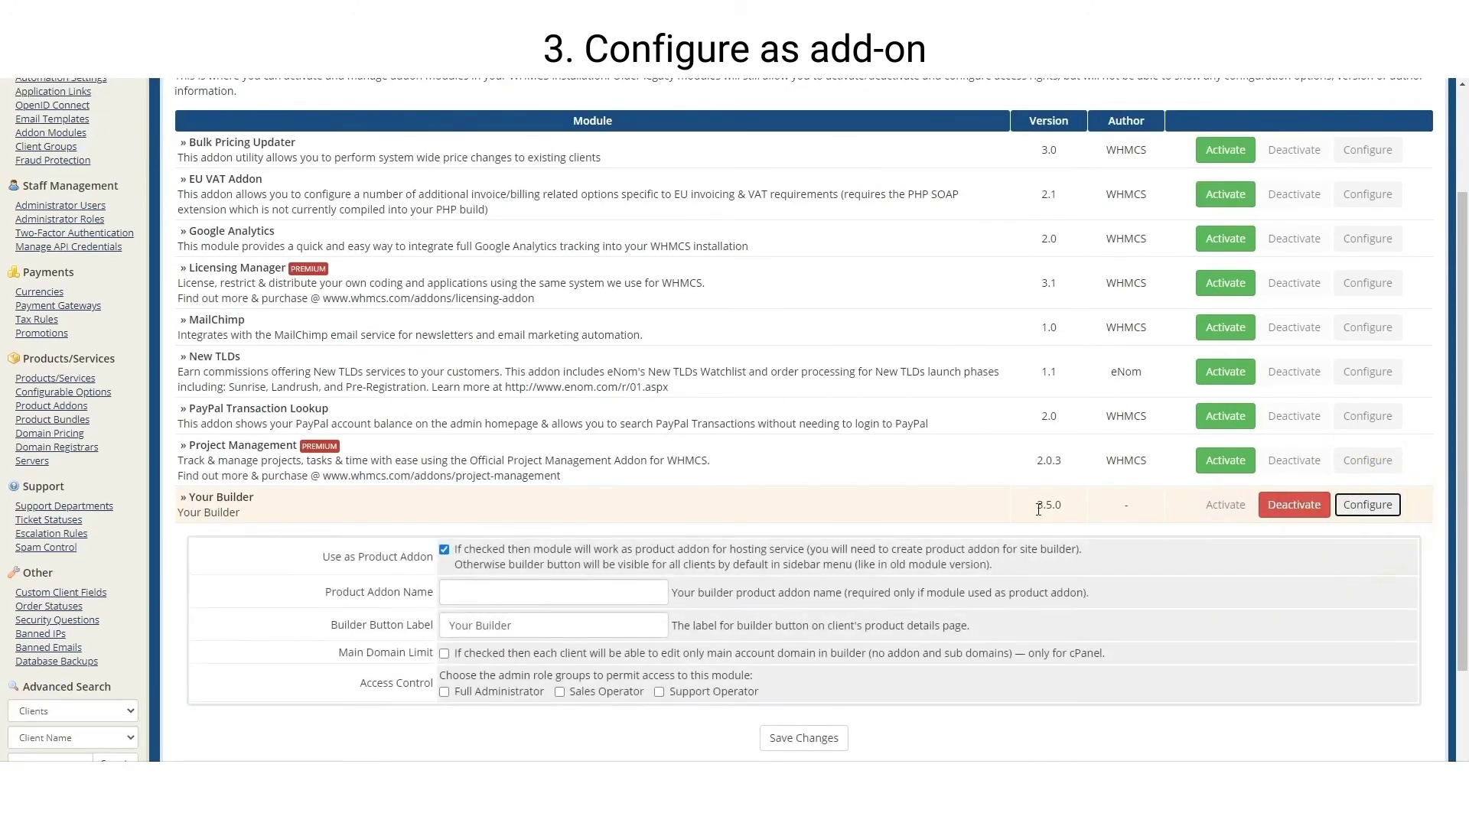
left_click(598, 594)
right_click(599, 595)
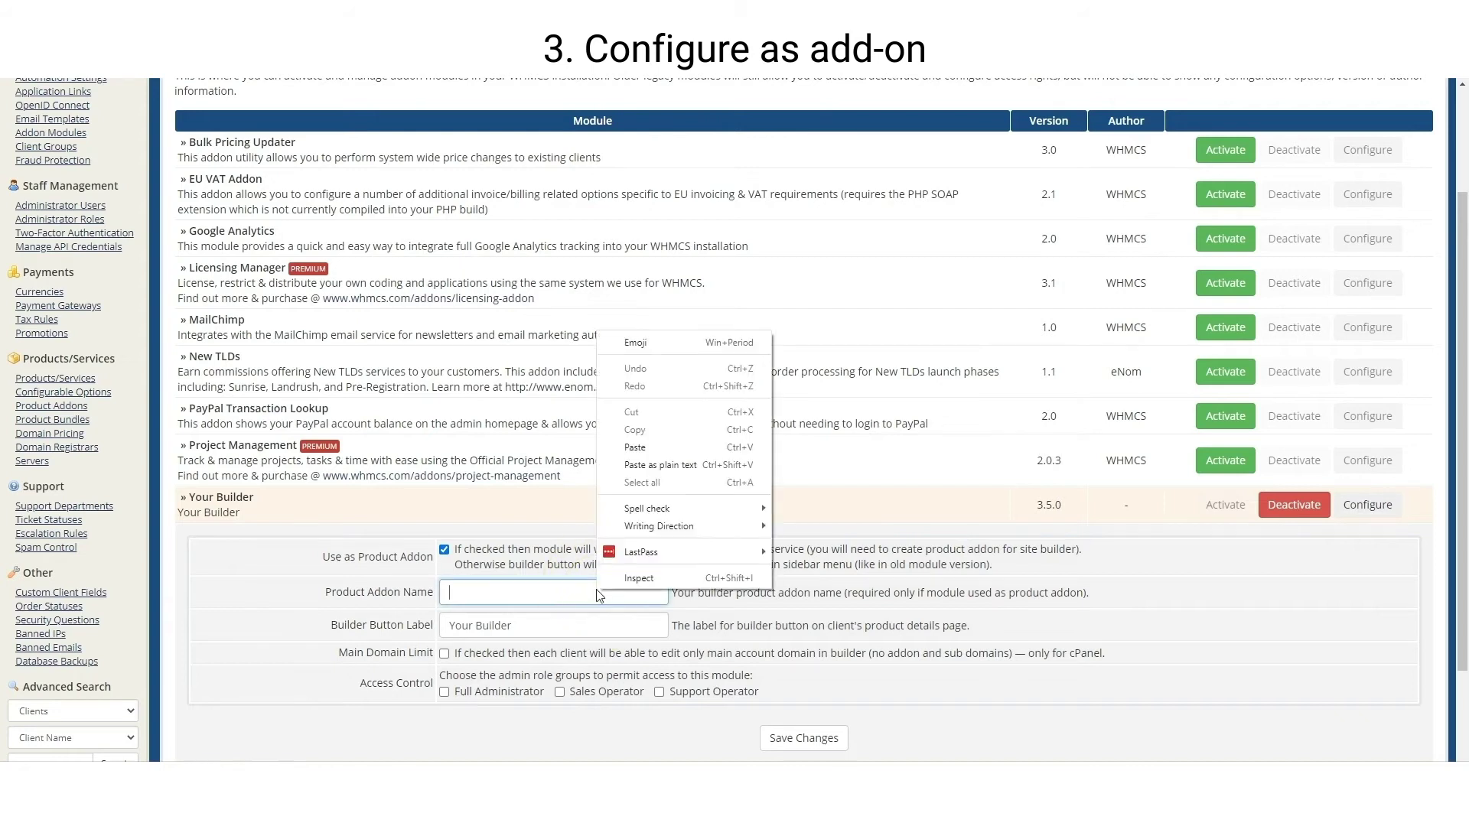
left_click(635, 448)
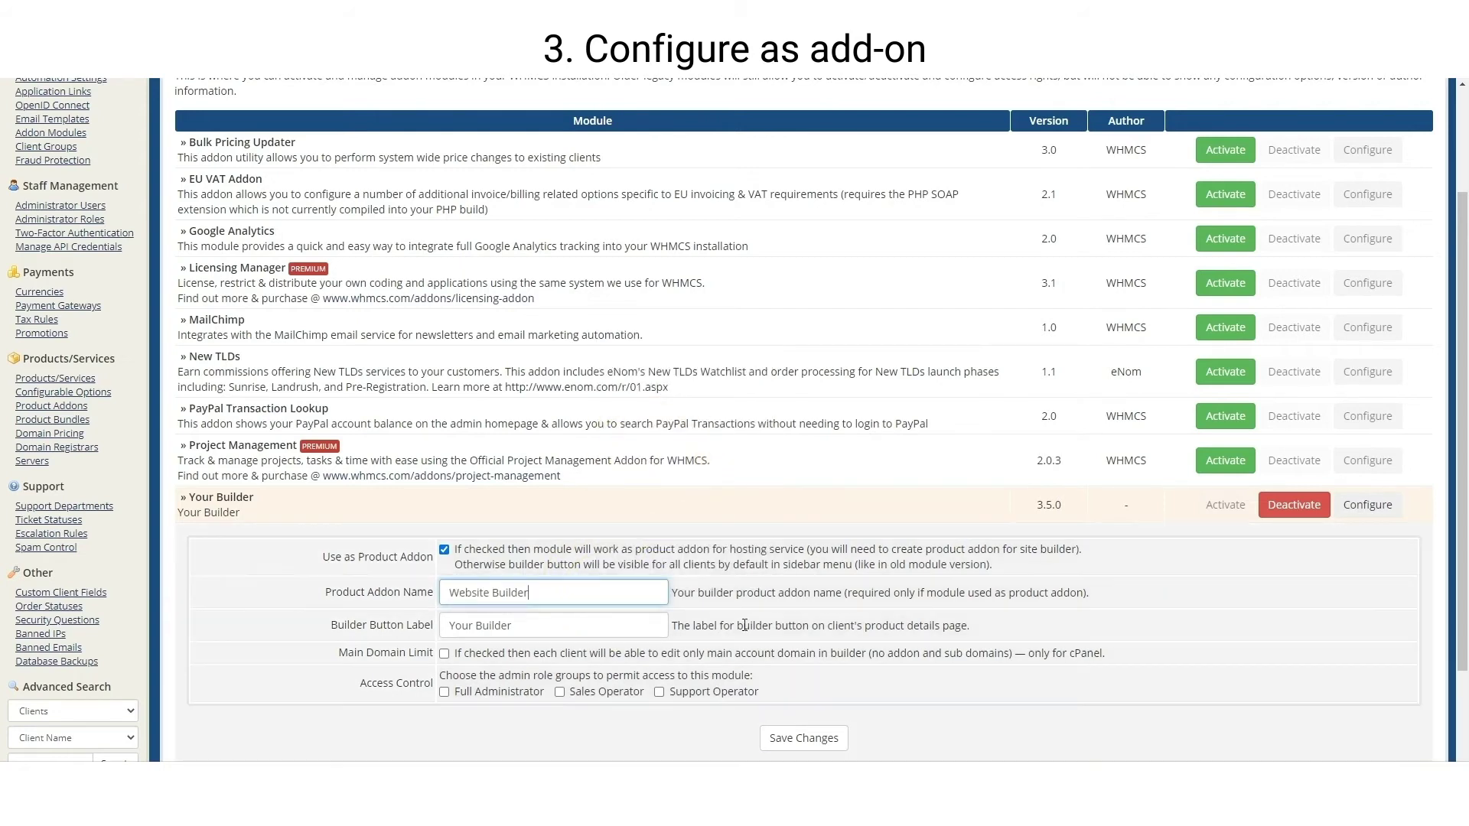
left_click(797, 739)
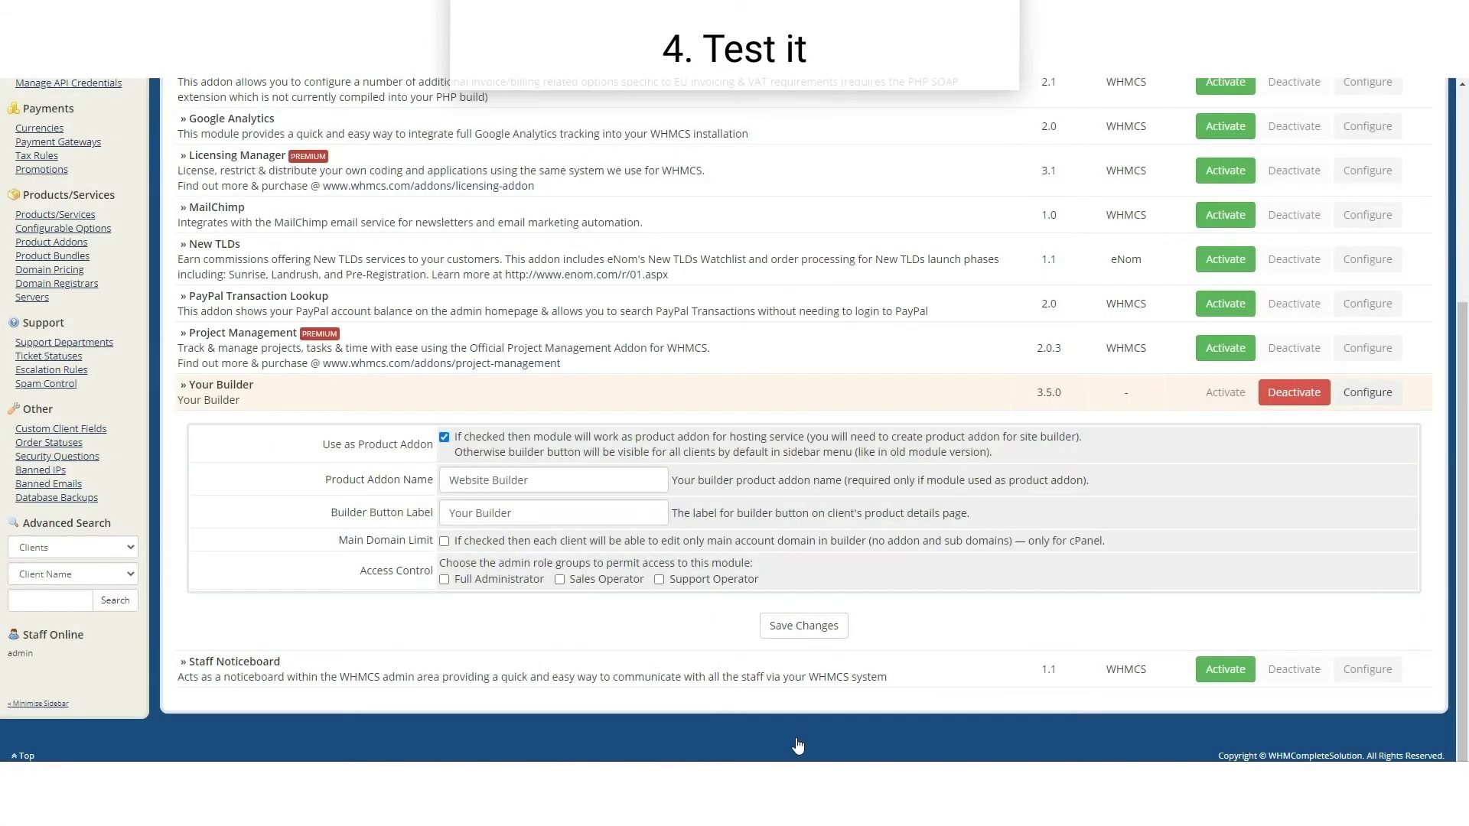
Open the Demo client's profile and log in to the client area as them
scroll(797, 746, "up", 4)
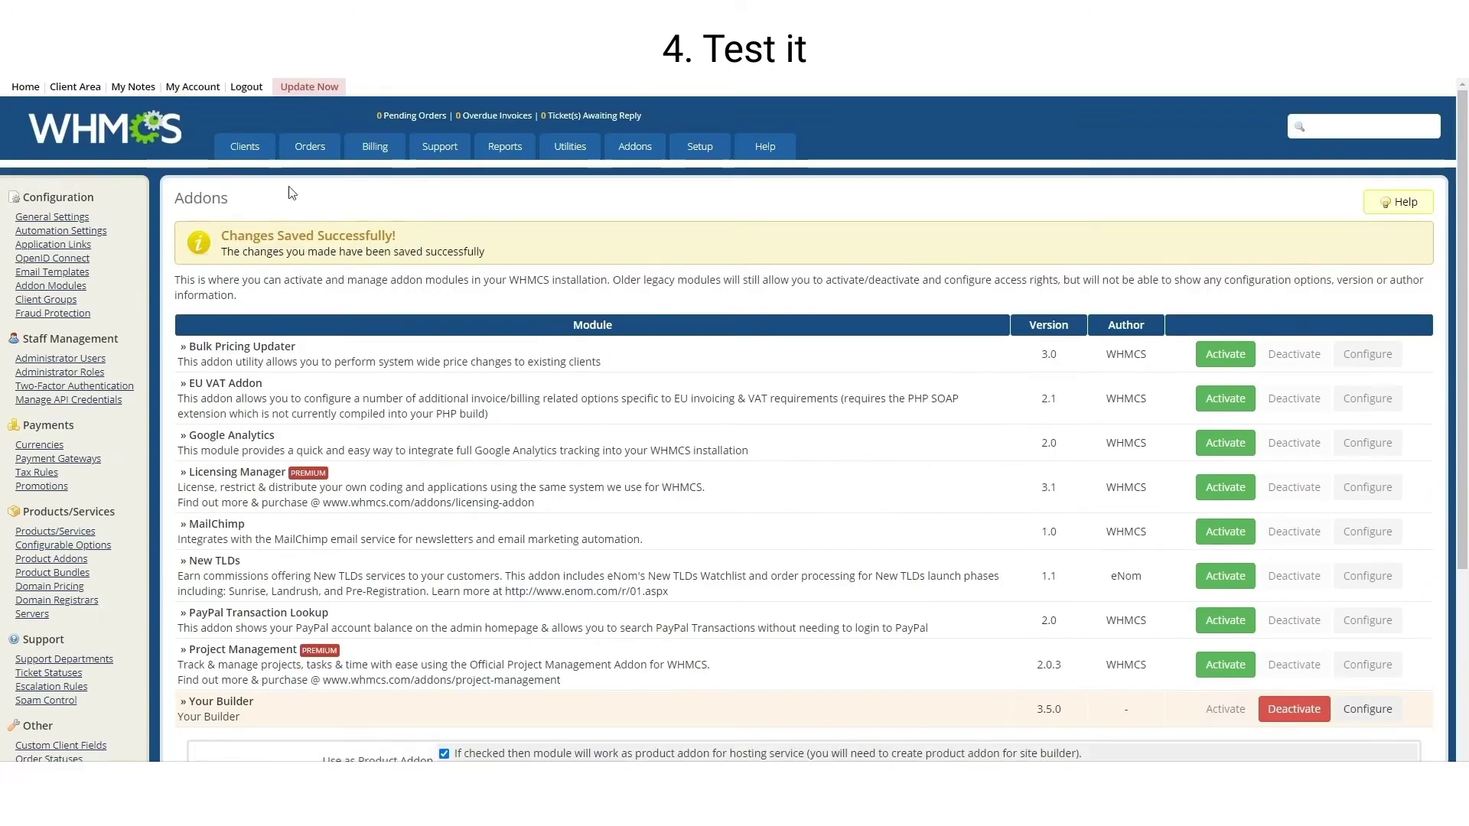
mouse_move(253, 149)
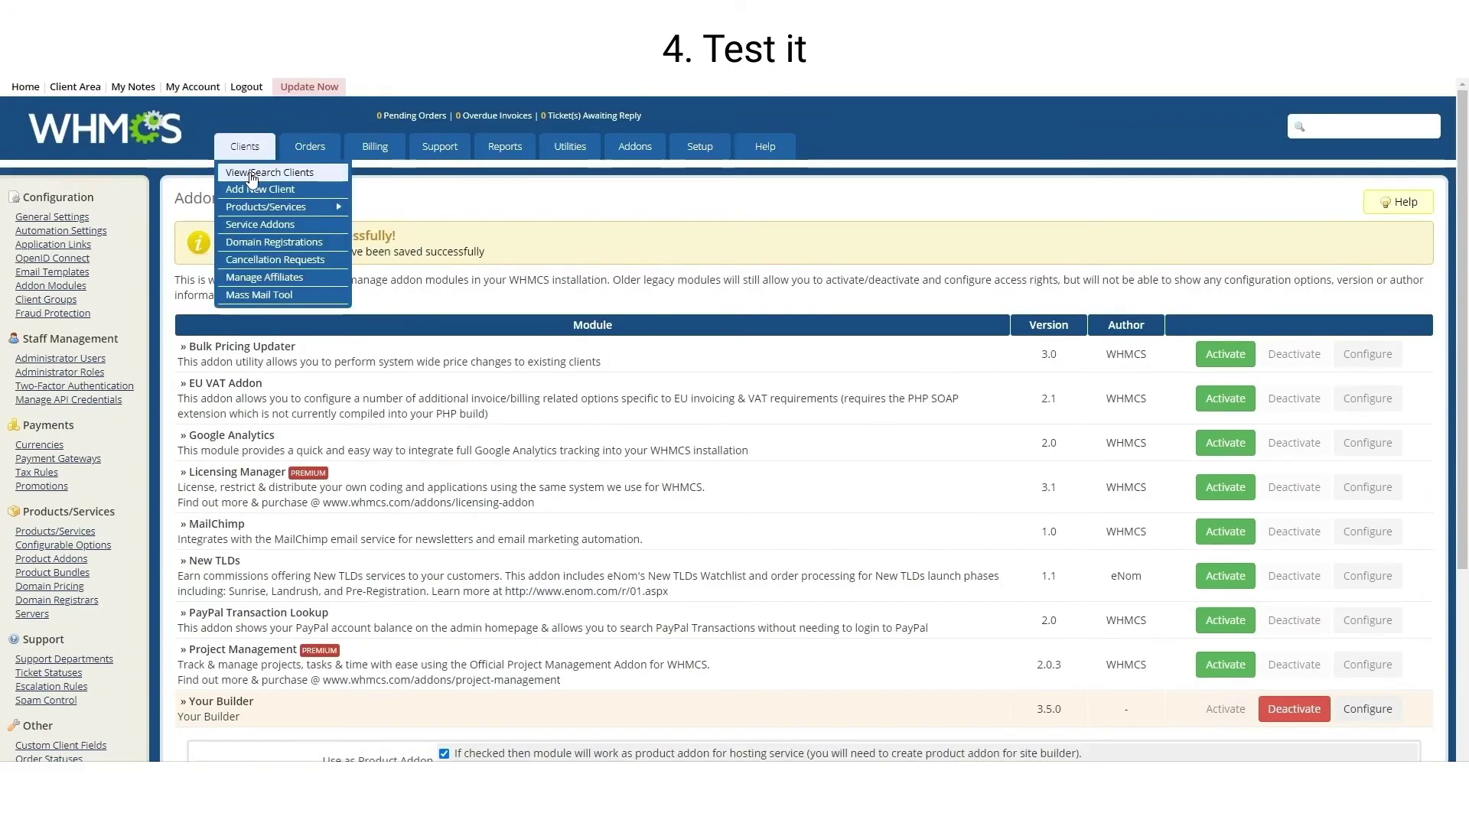
left_click(253, 174)
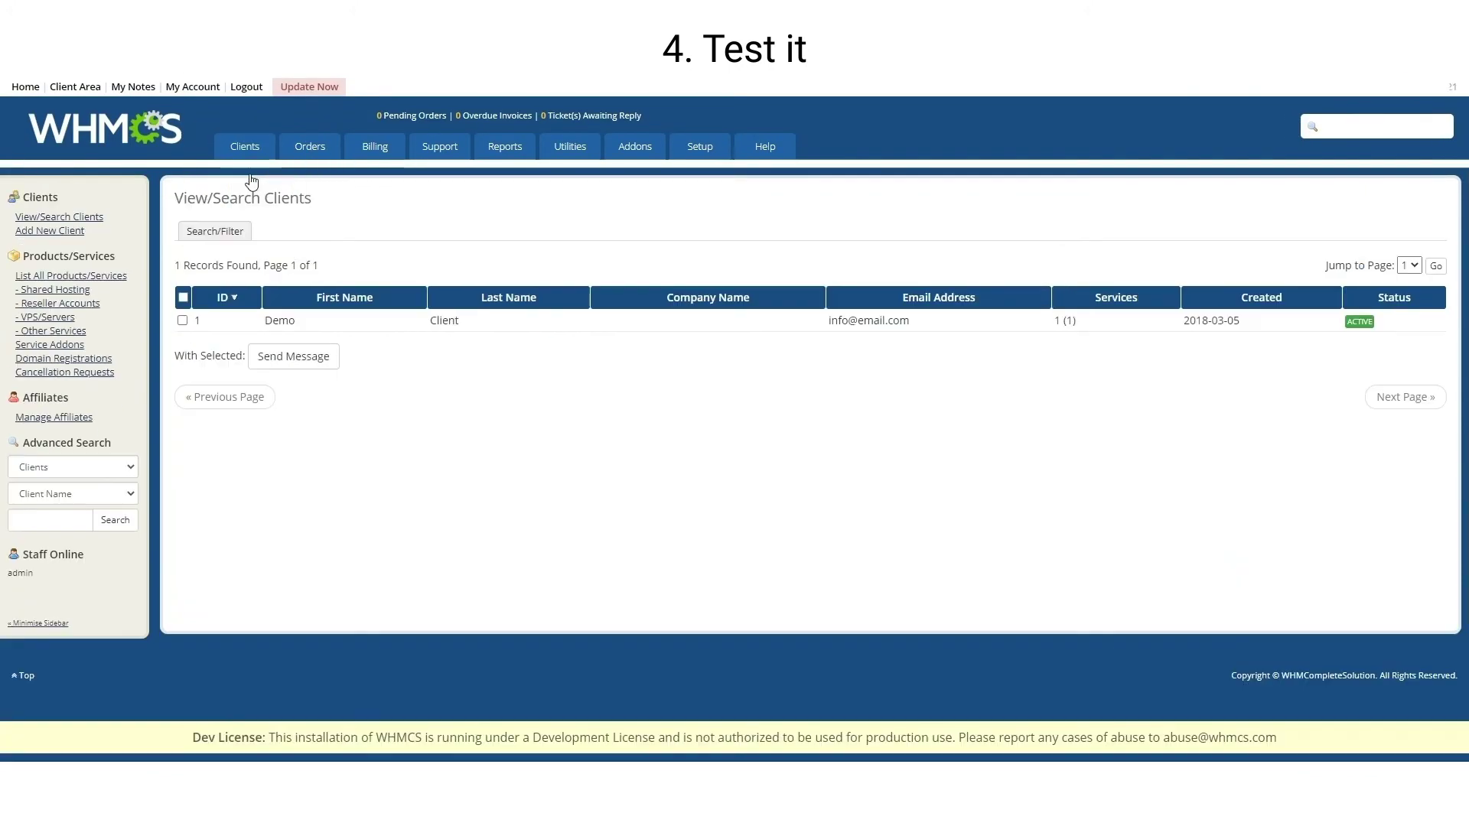
left_click(280, 320)
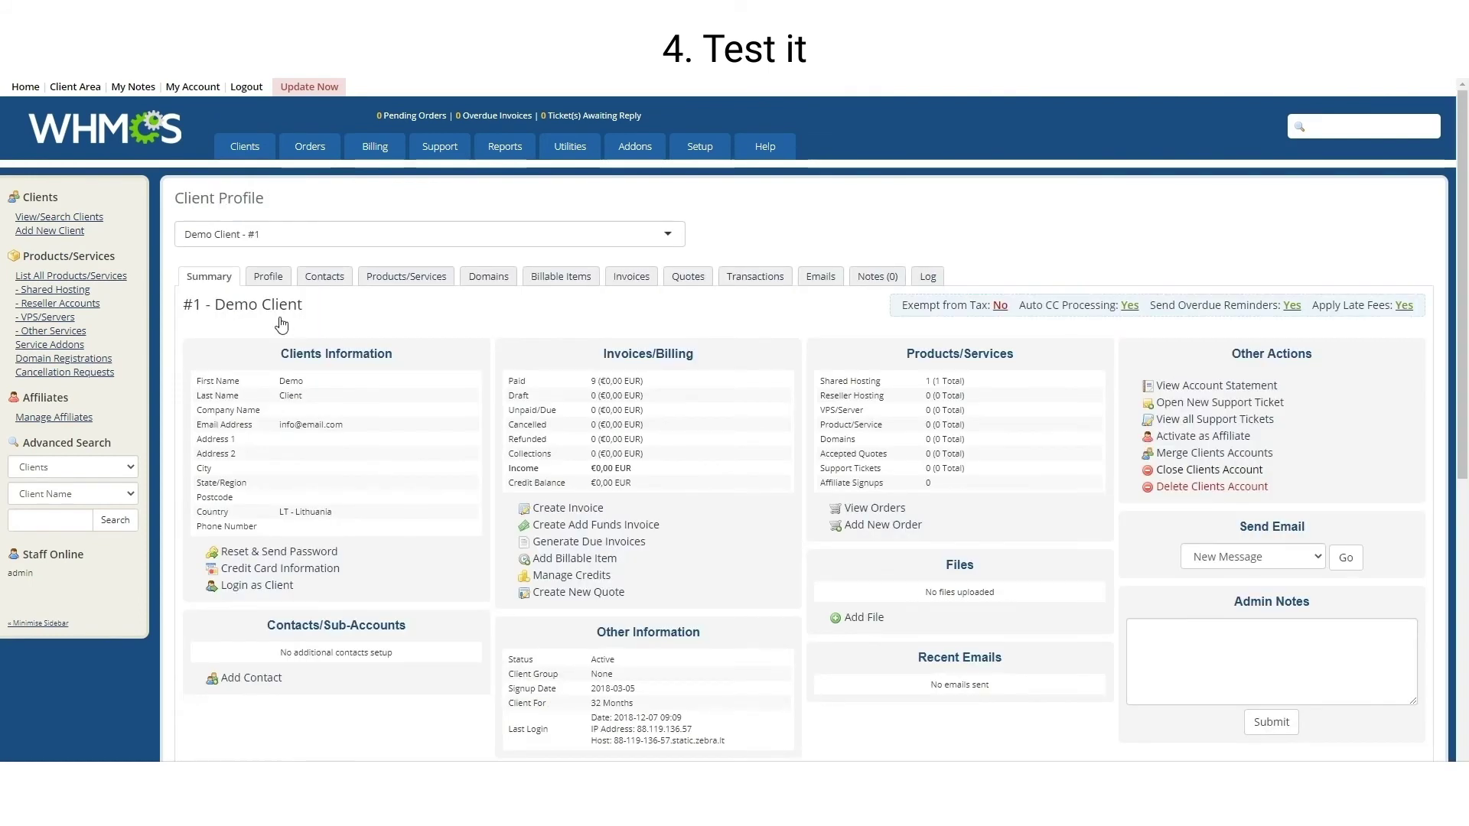
scroll(262, 445, "down", 2)
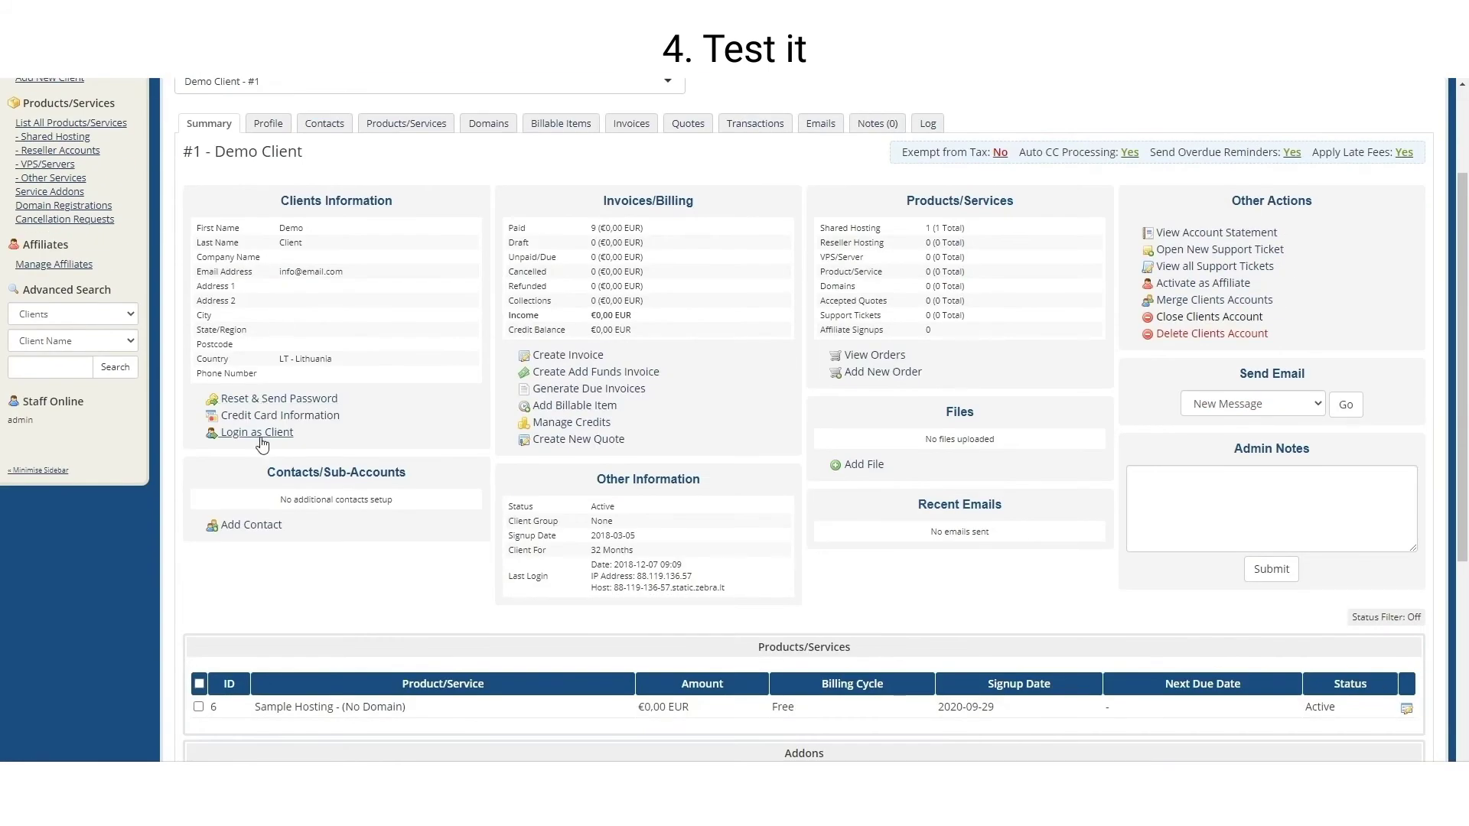
left_click(263, 434)
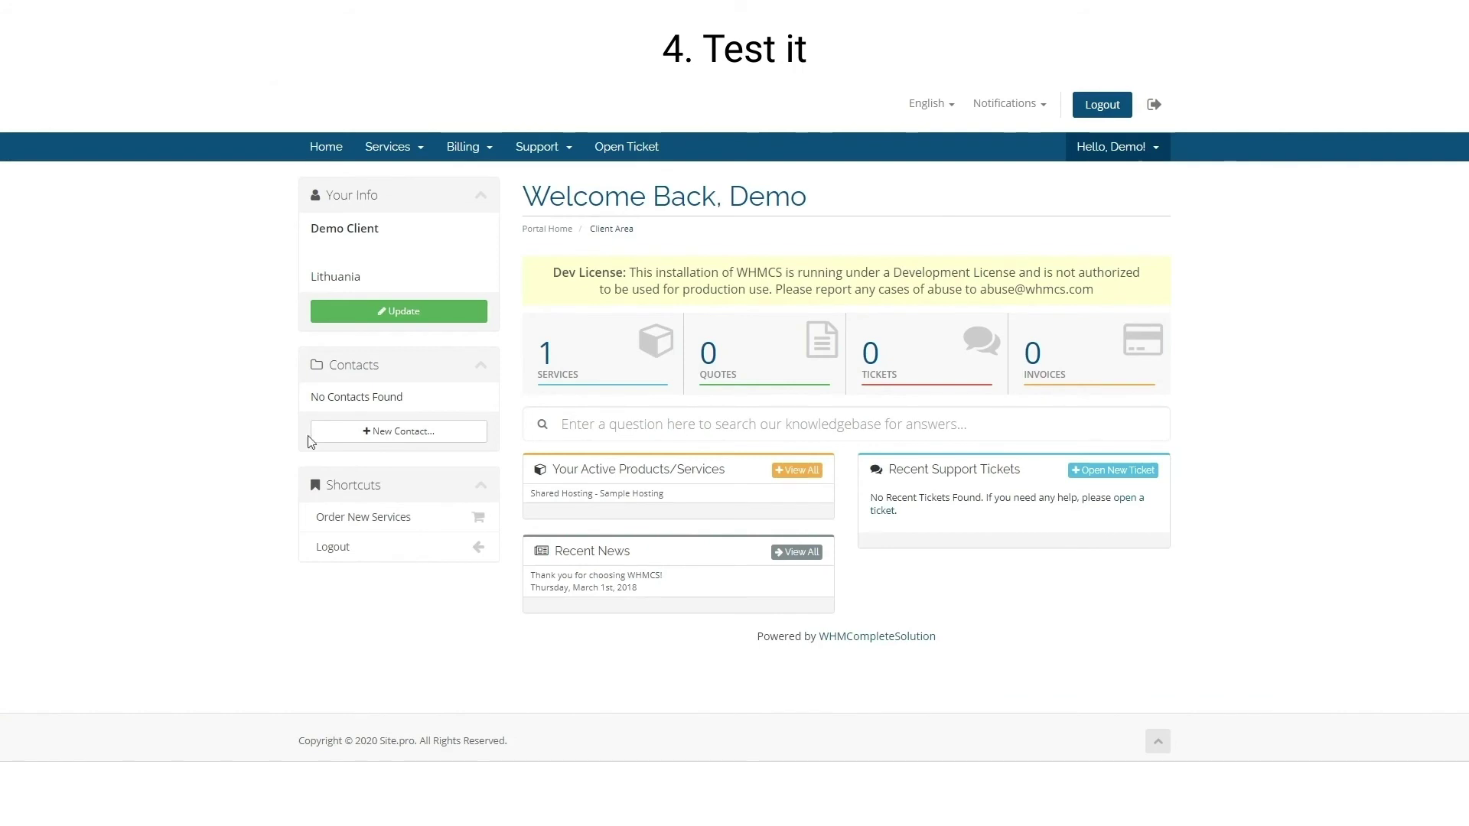
Order and complete the free Website Builder addon for Sample Hosting
left_click(583, 375)
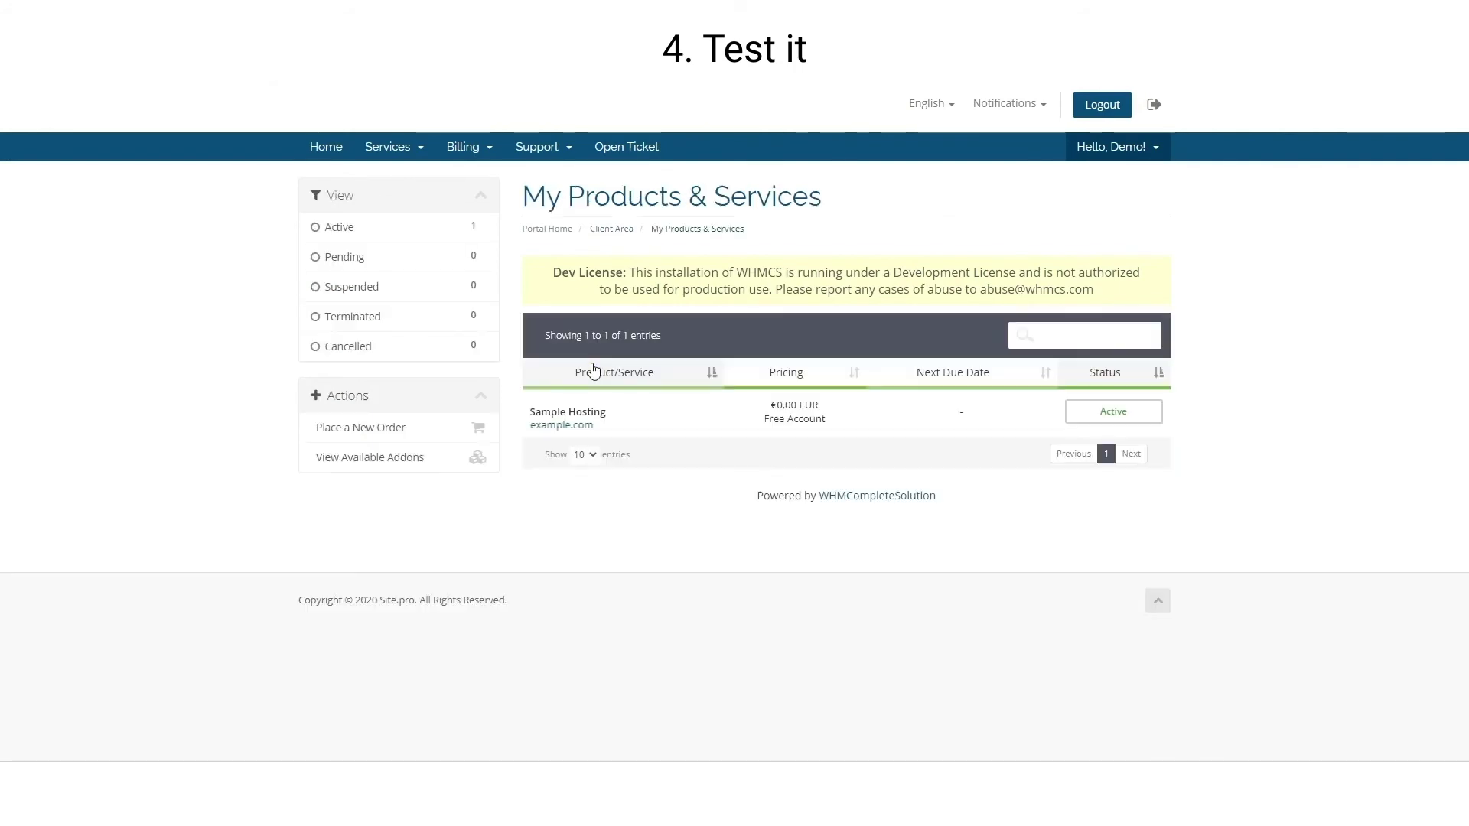
left_click(584, 420)
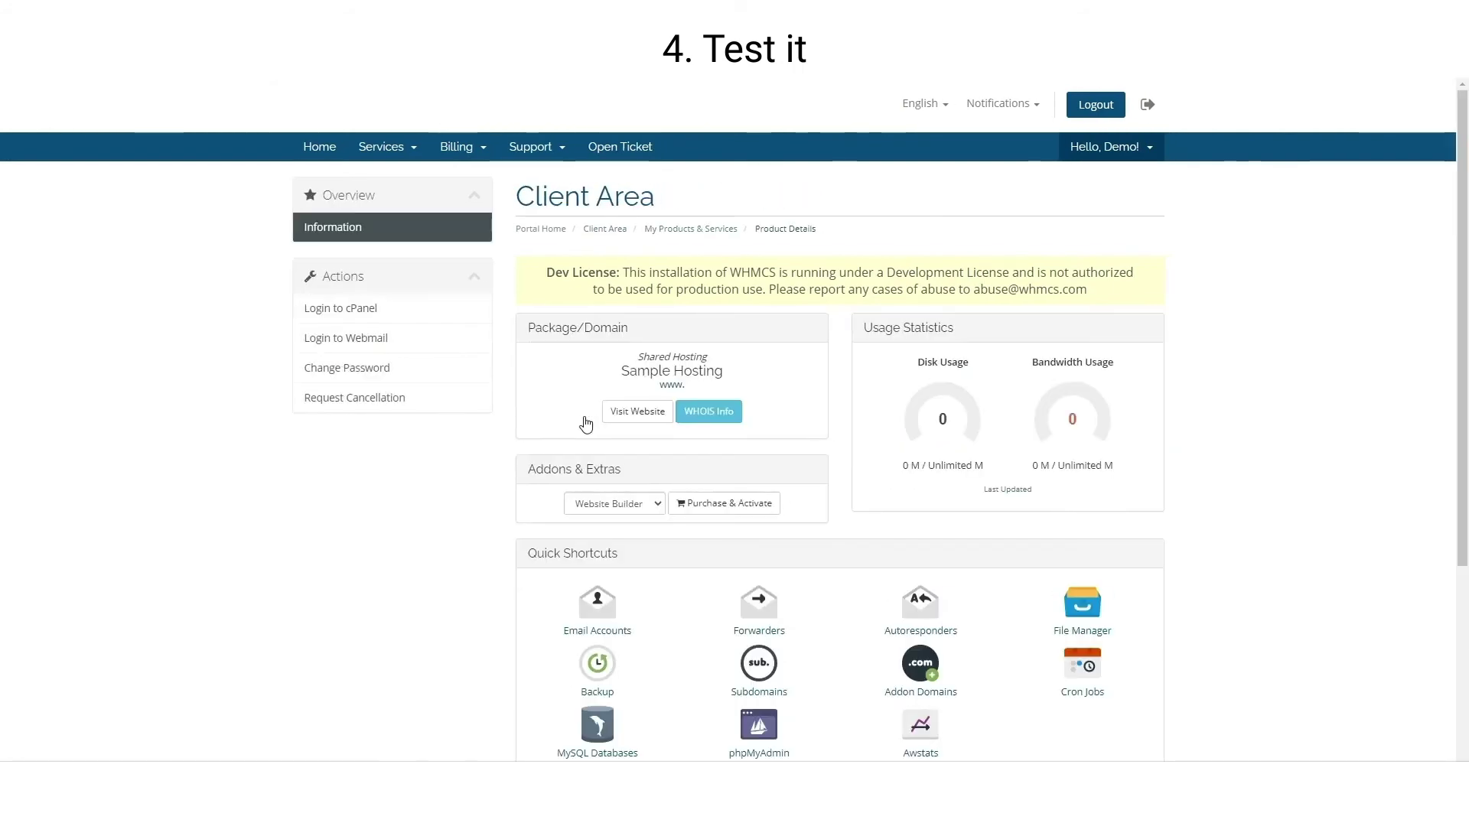
left_click(729, 509)
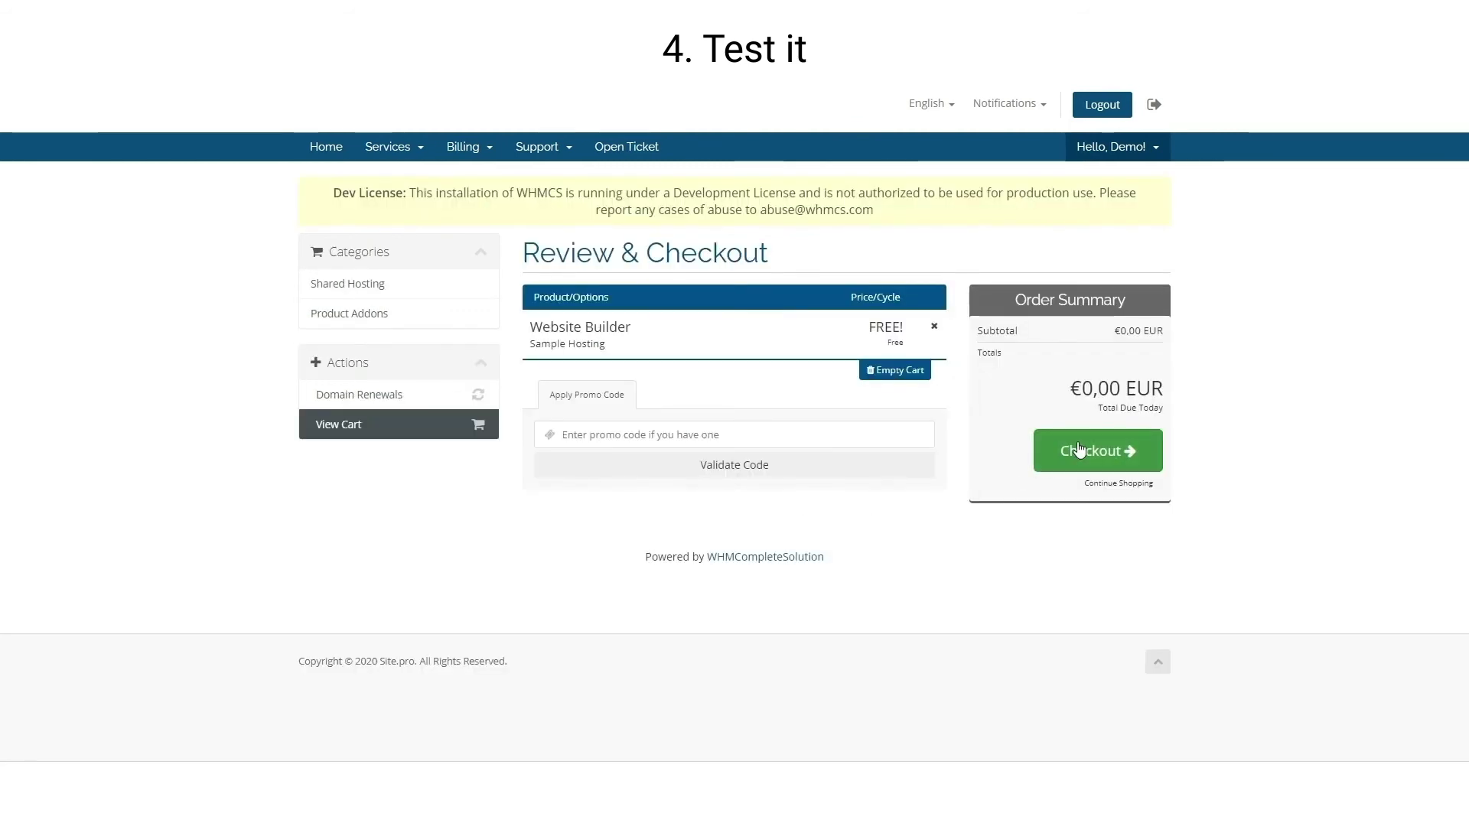
left_click(1079, 449)
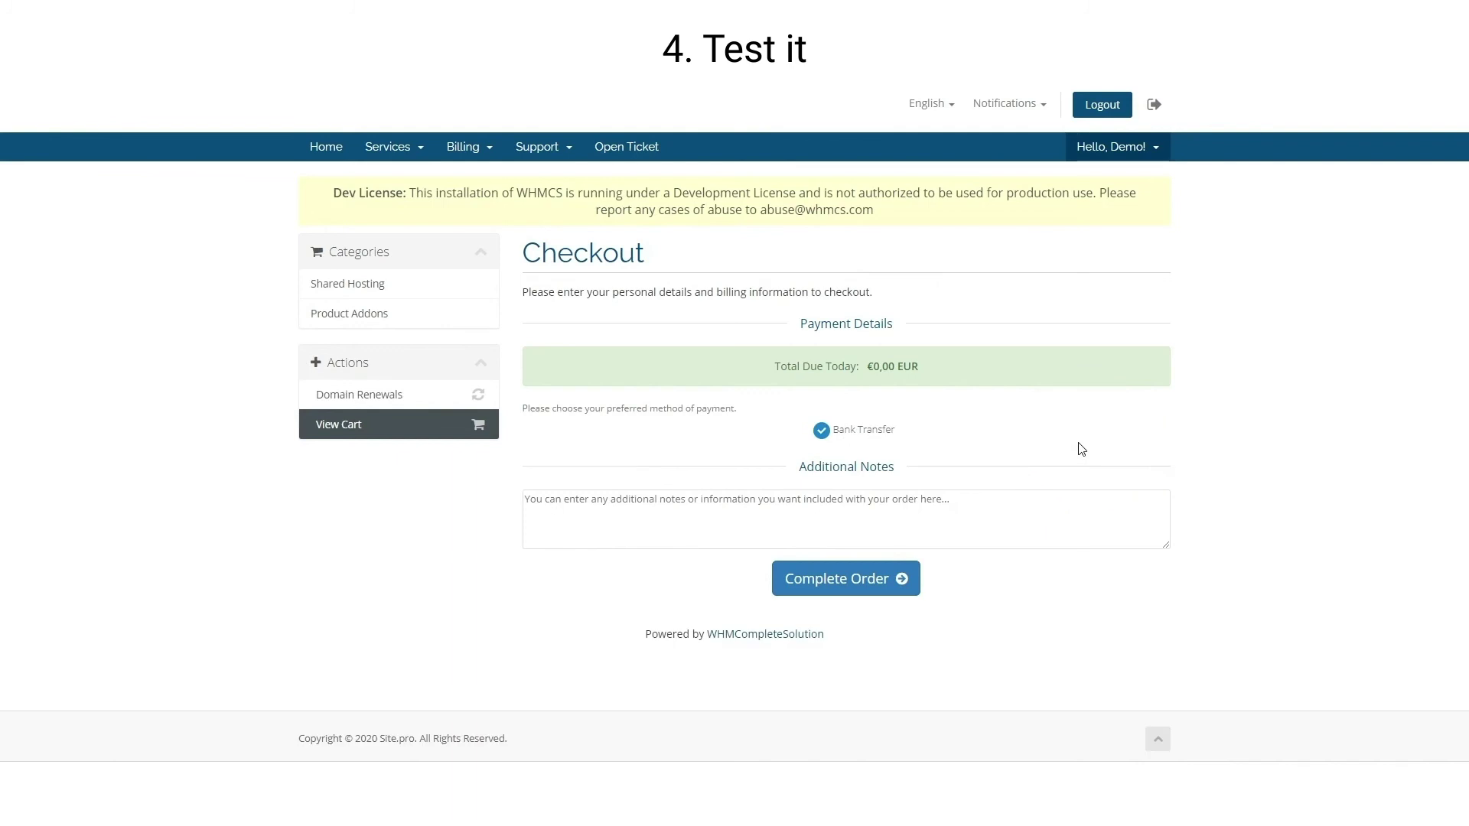
left_click(845, 583)
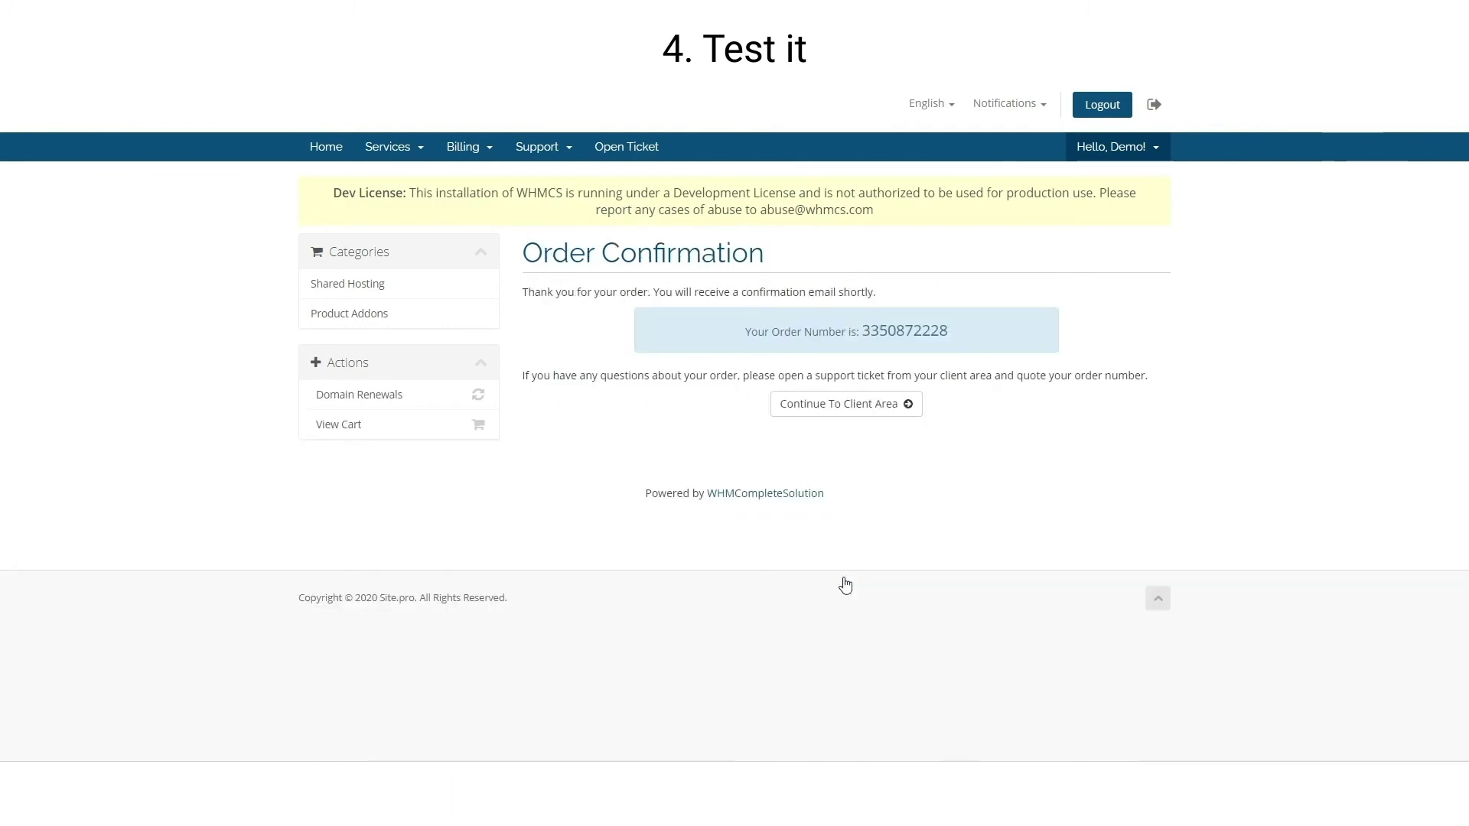
left_click(846, 408)
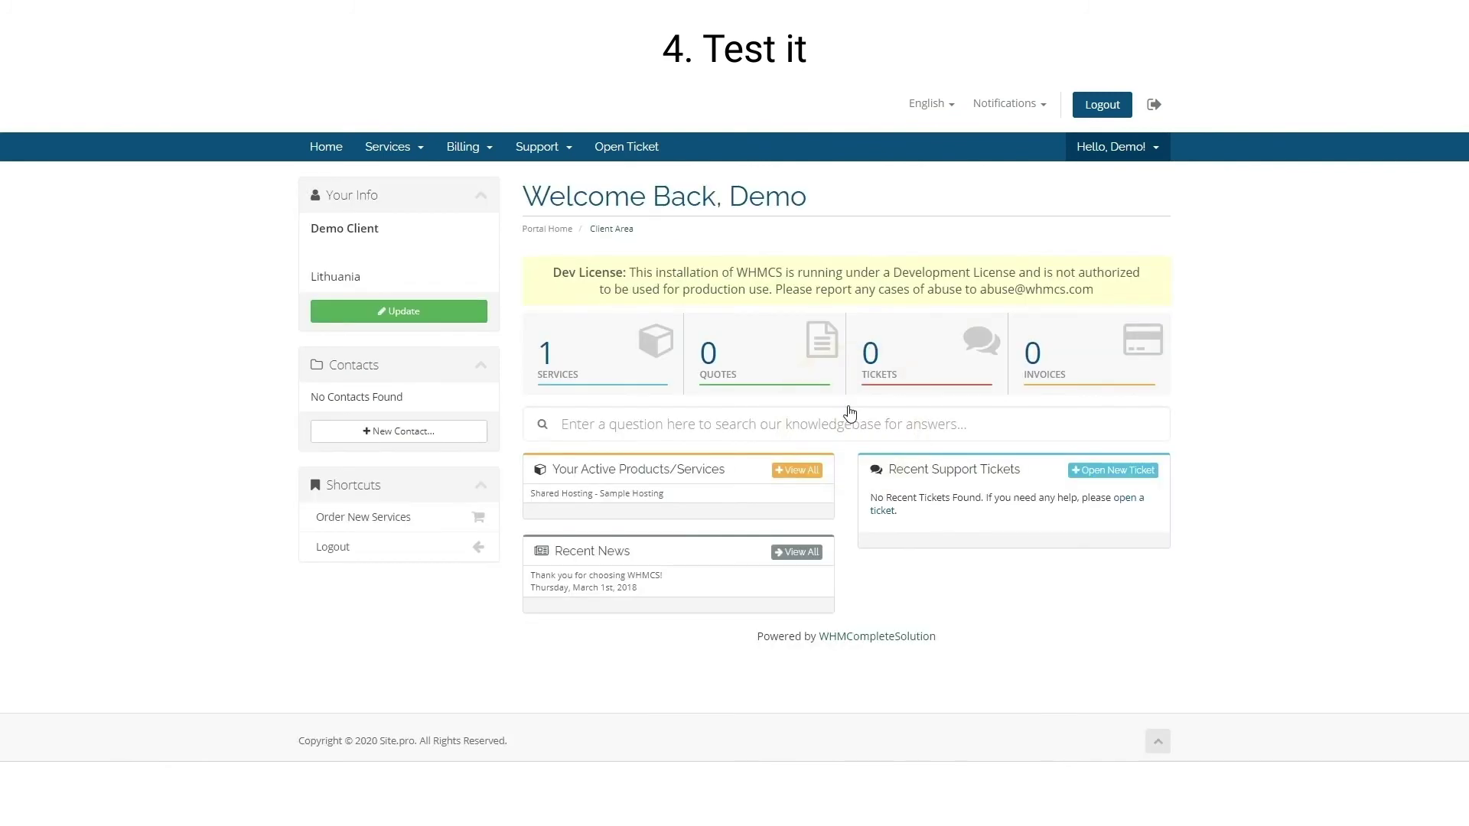
Launch Your Builder from Sample Hosting's details and list All templates (194)
left_click(613, 357)
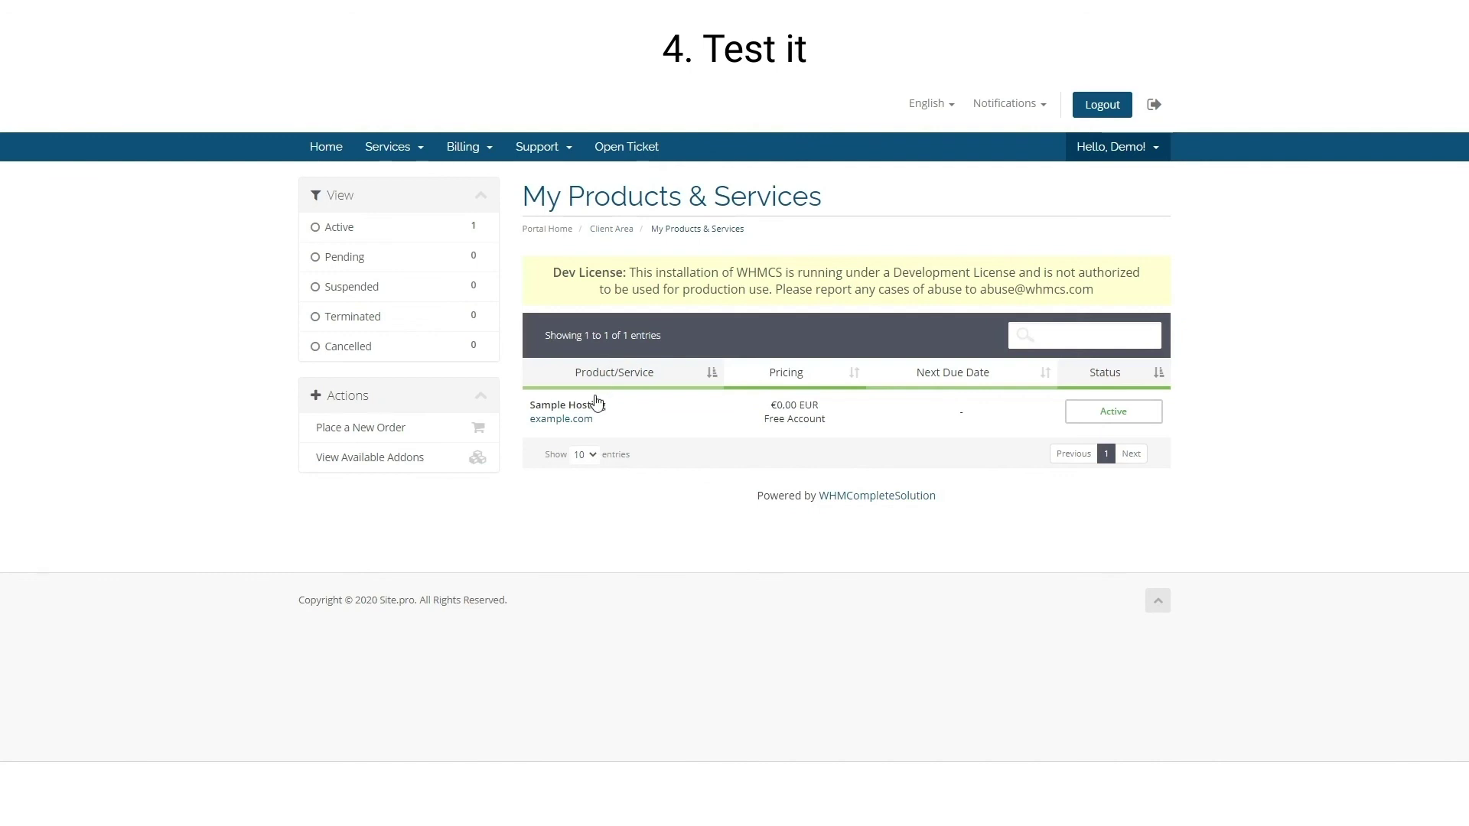
left_click(590, 413)
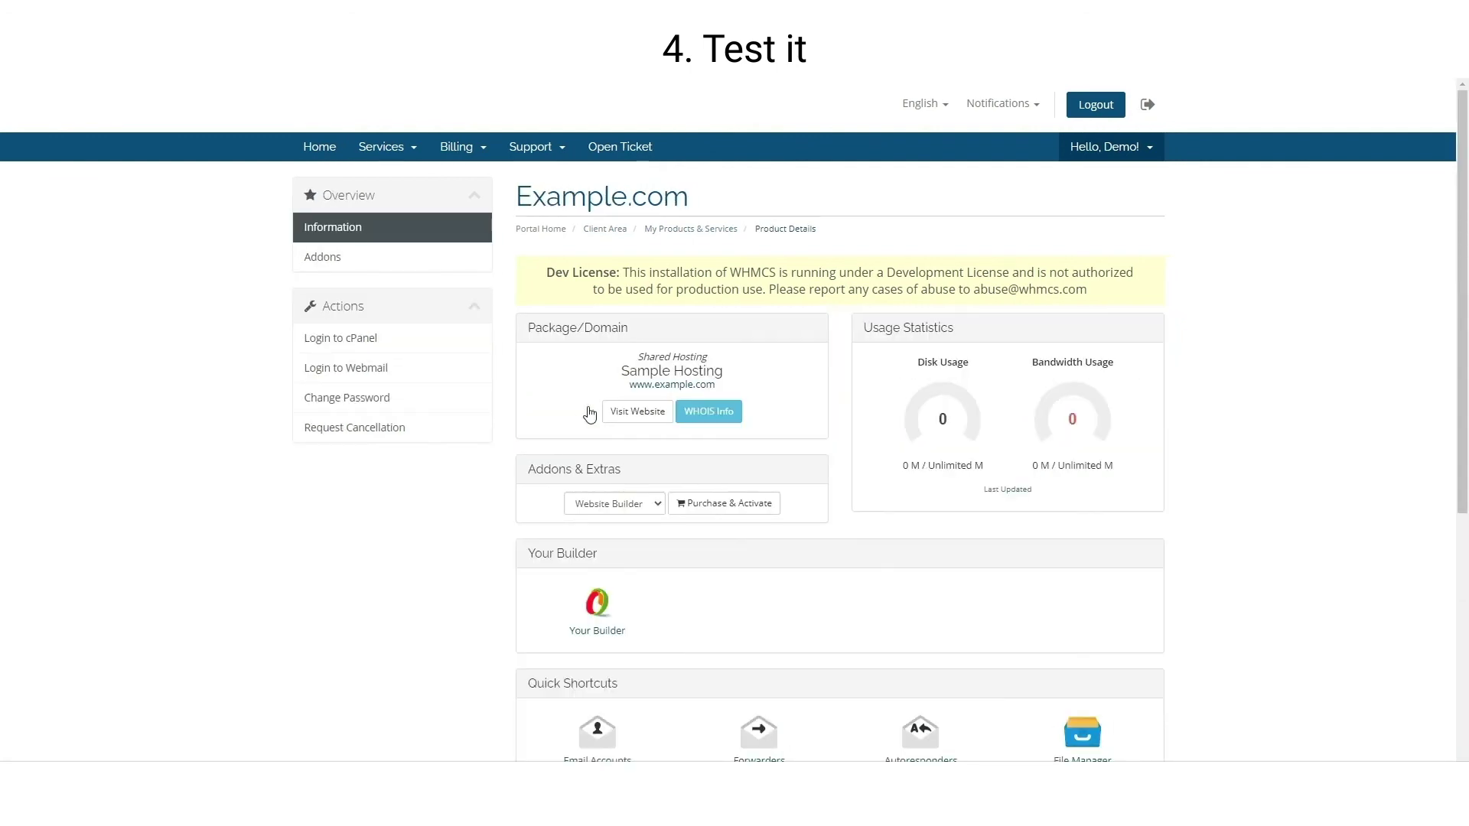
left_click(595, 640)
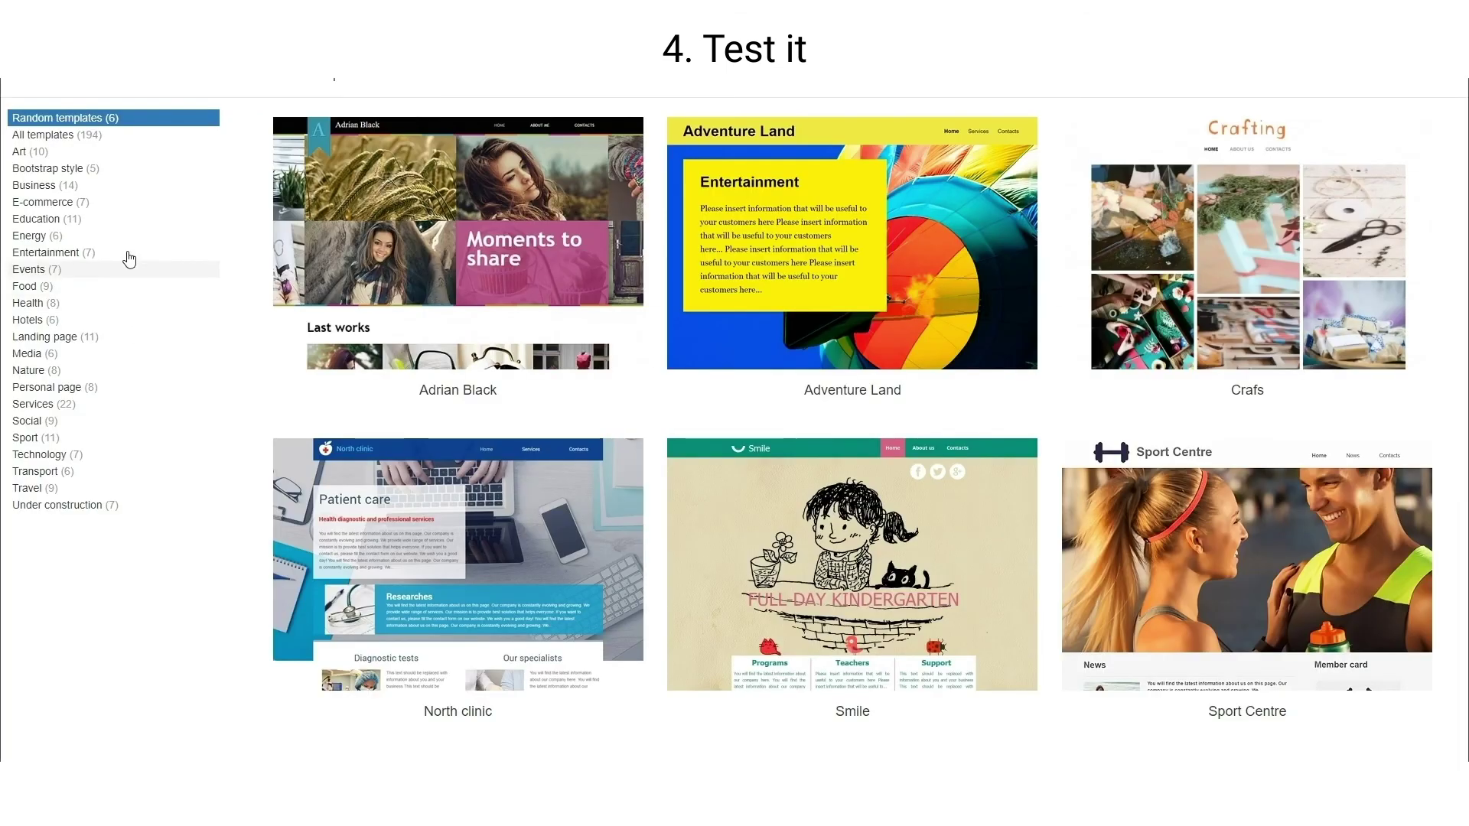
left_click(105, 138)
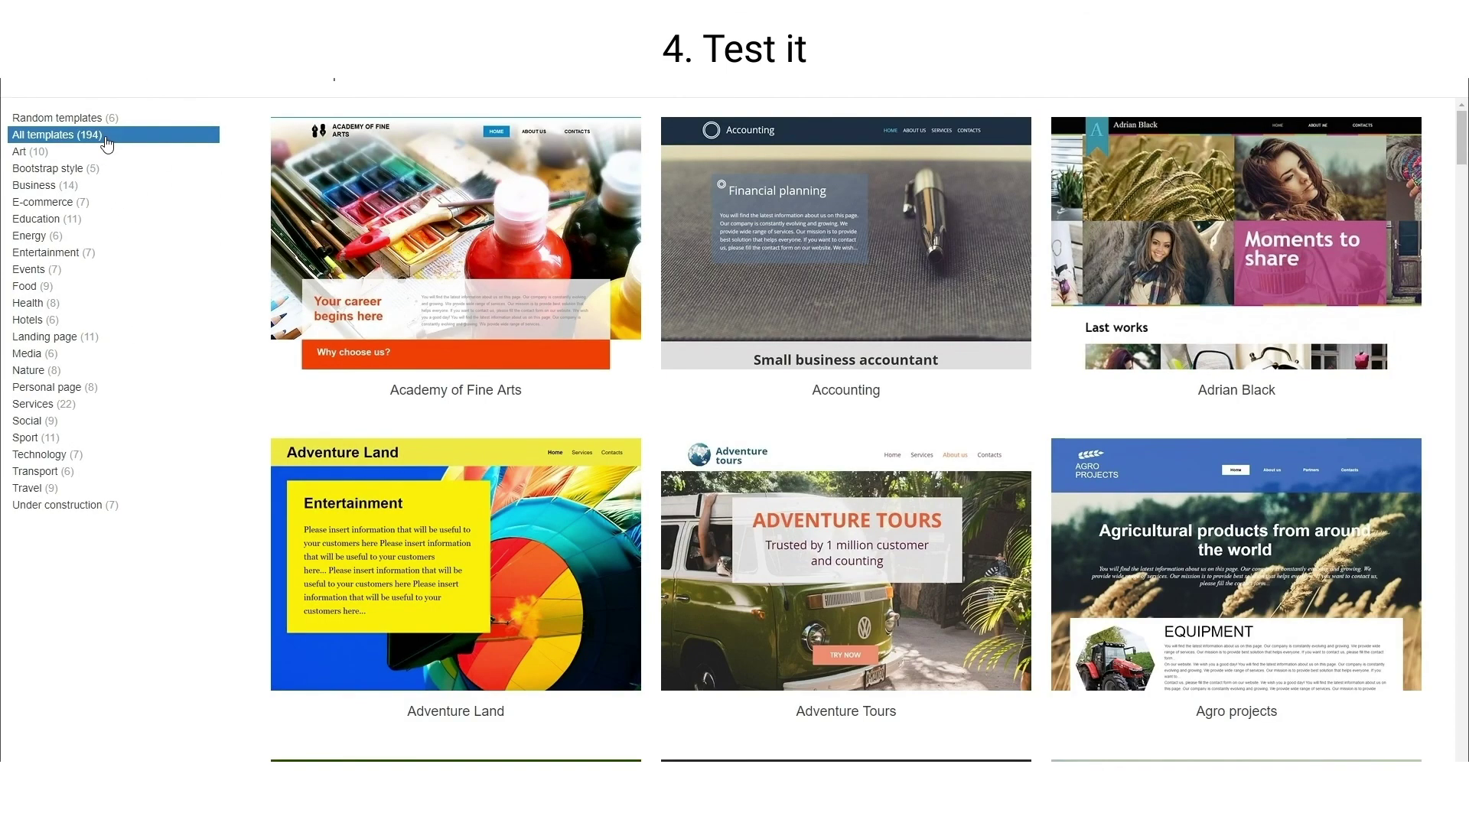
scroll(828, 448, "down", 10)
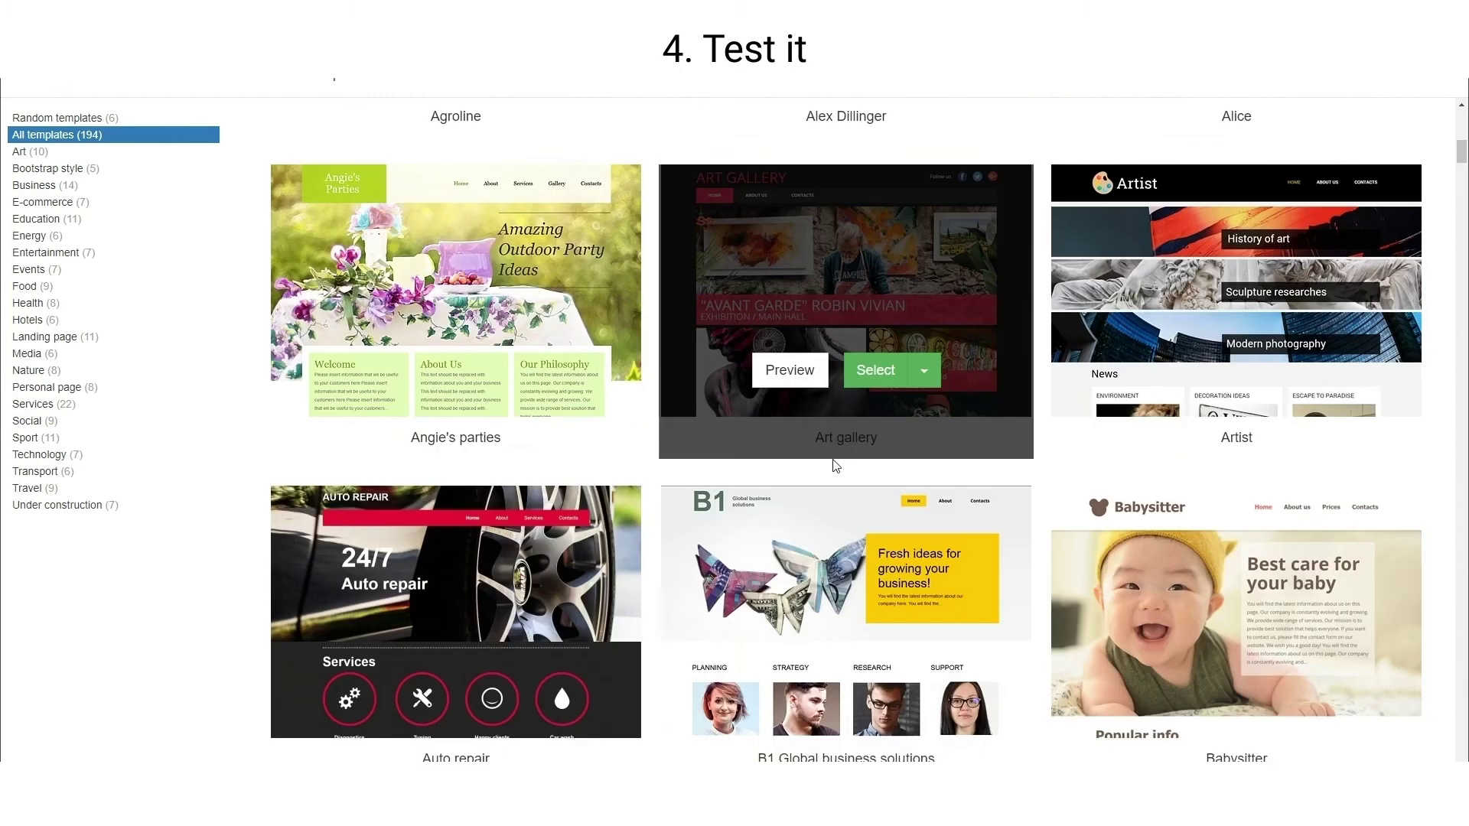